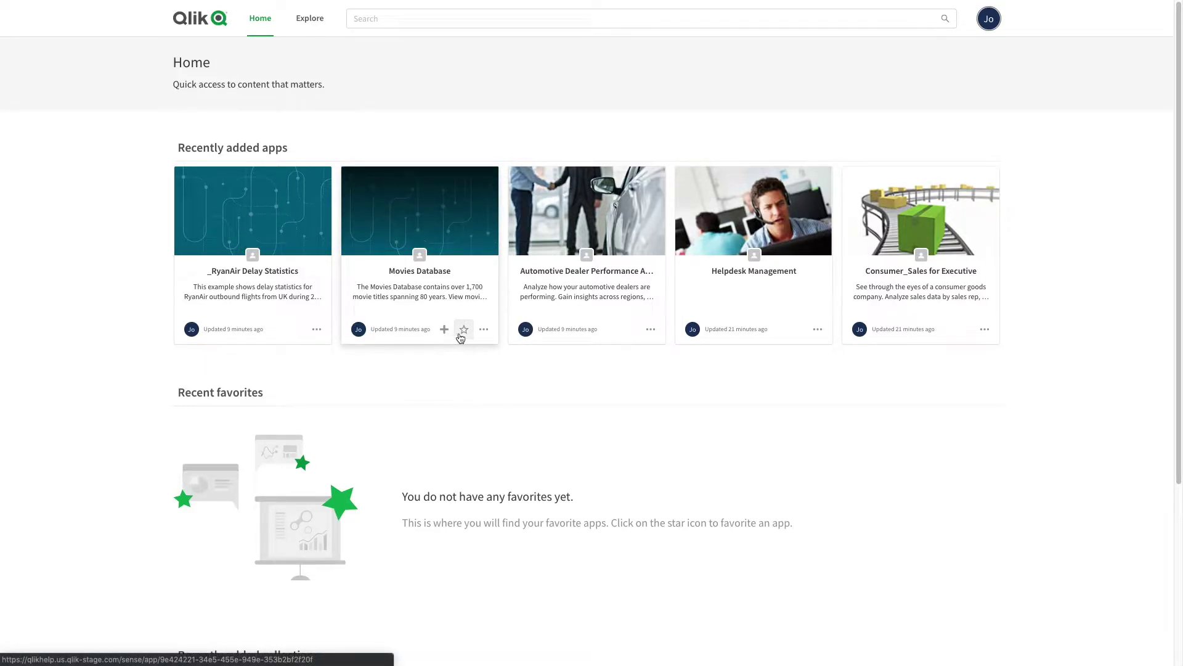
Favorite Movies Database, then add Automotive Dealer Performance Analysis to a new 'Automotive' collection.
left_click(462, 332)
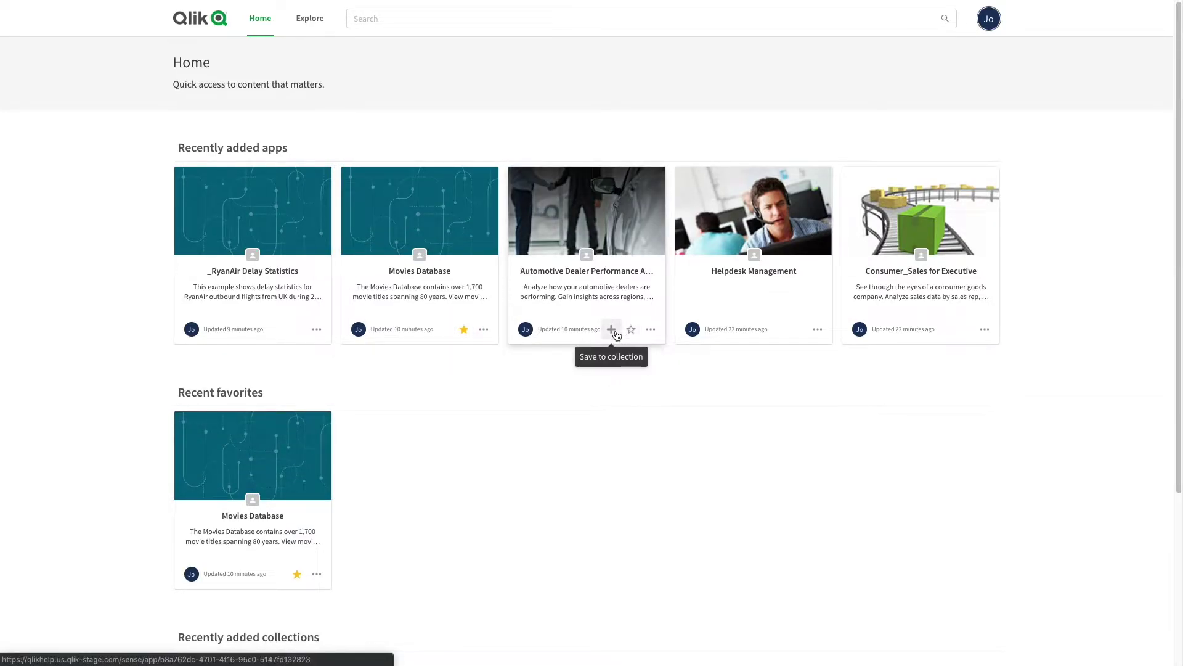
left_click(611, 329)
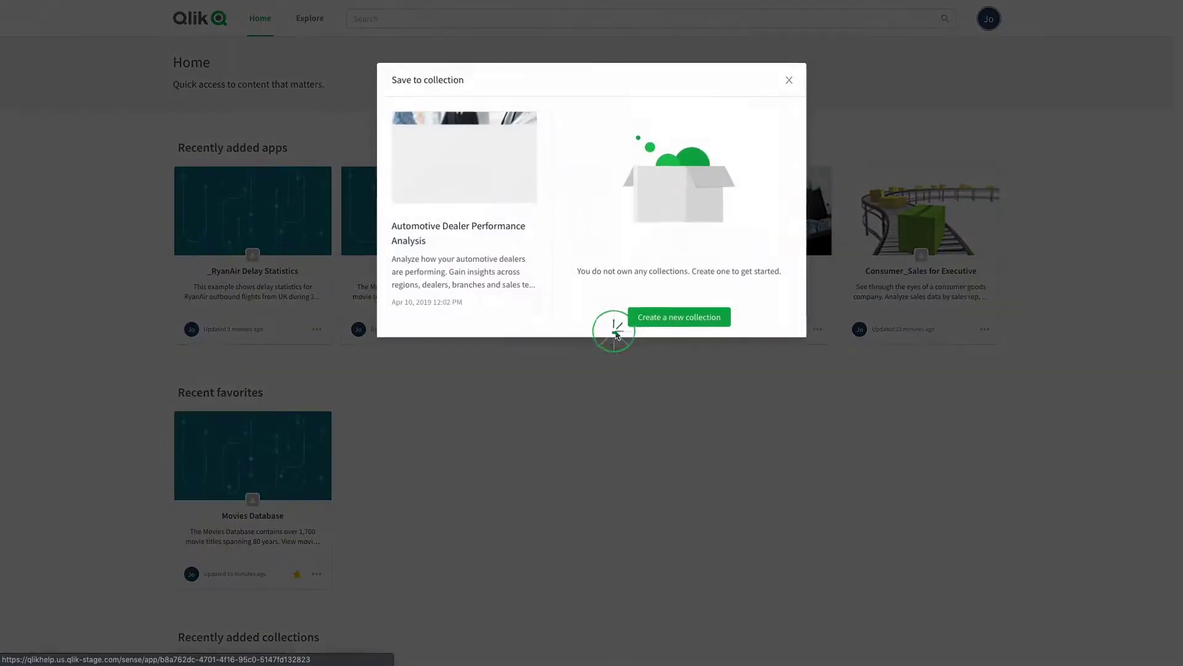
left_click(649, 321)
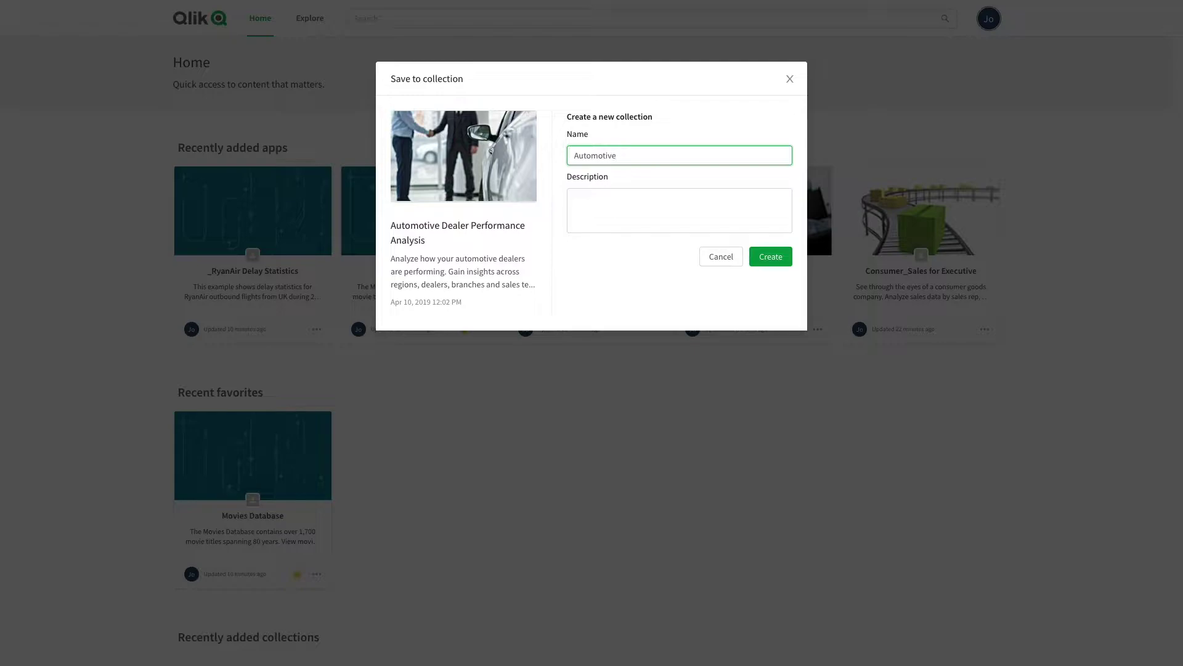
left_click(773, 261)
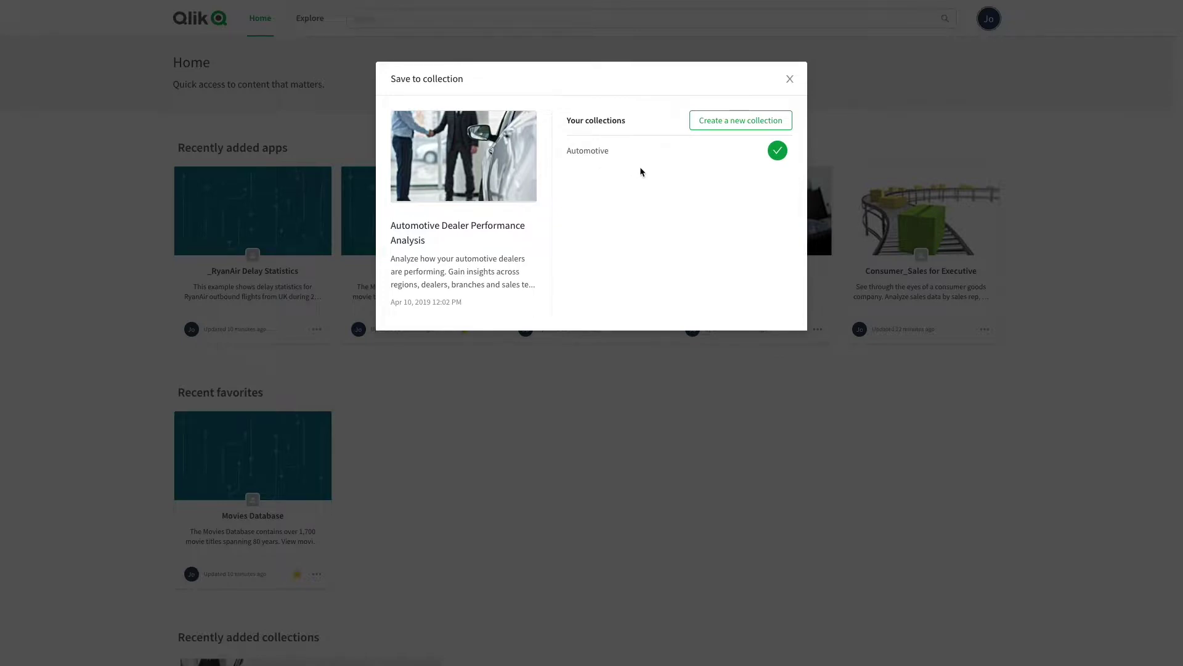
left_click(790, 81)
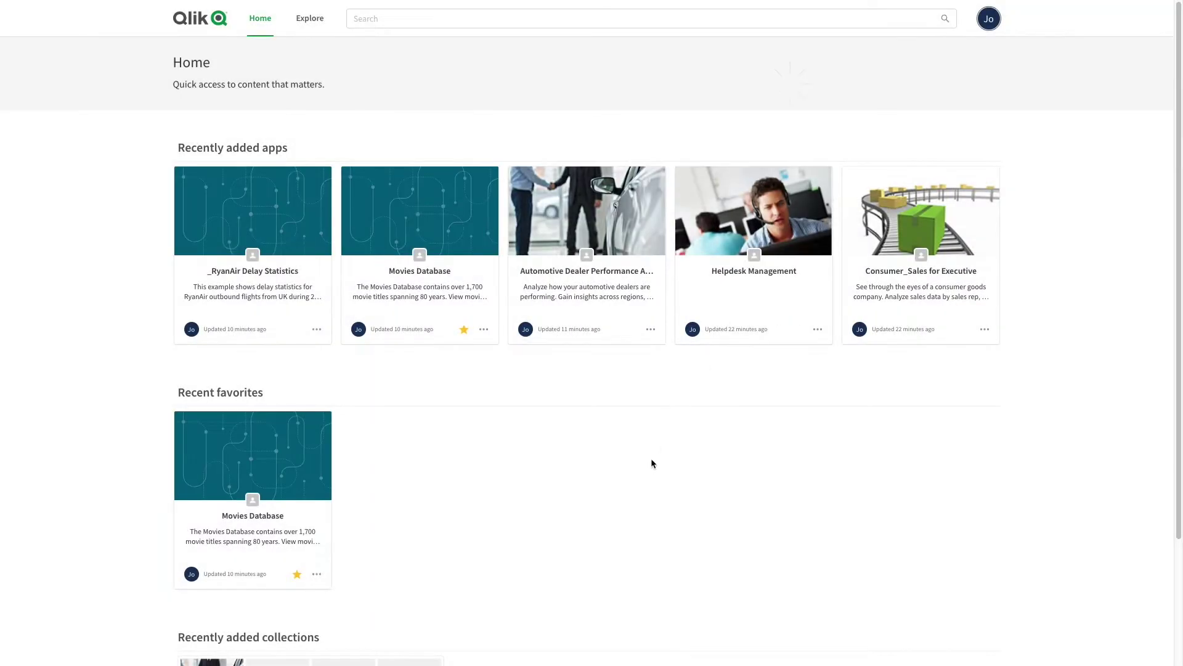
From the Consumer_Sales for Executive card, create a collection named 'Sales' containing the app.
scroll(646, 471, "down", 2)
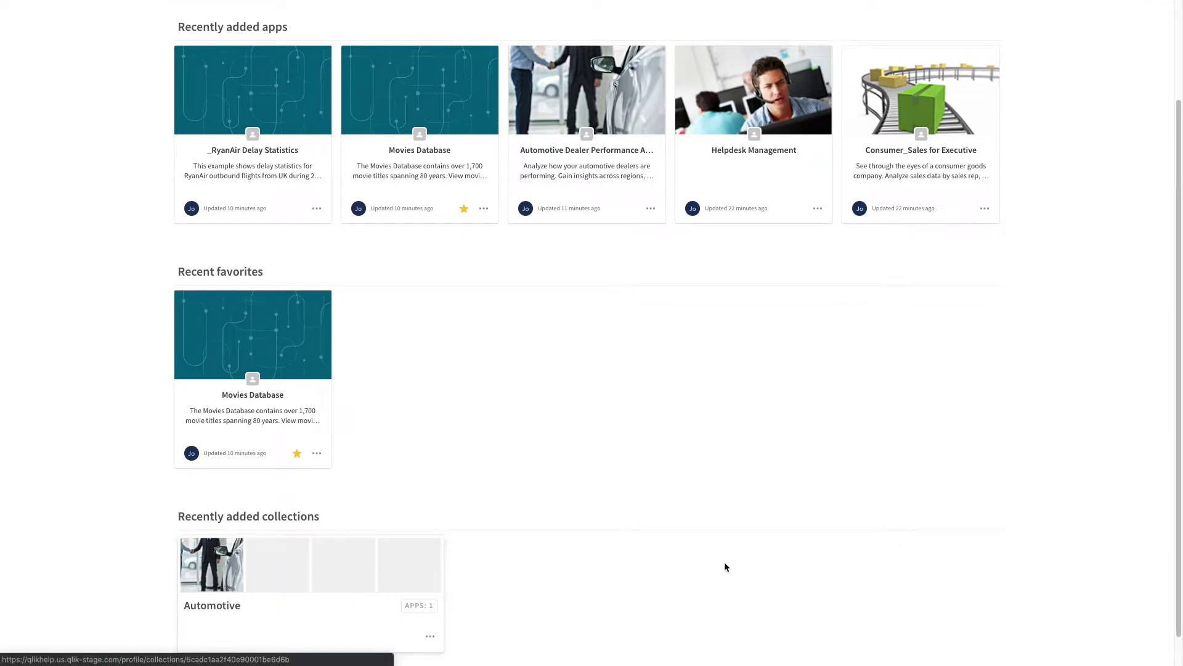
scroll(901, 517, "up", 1)
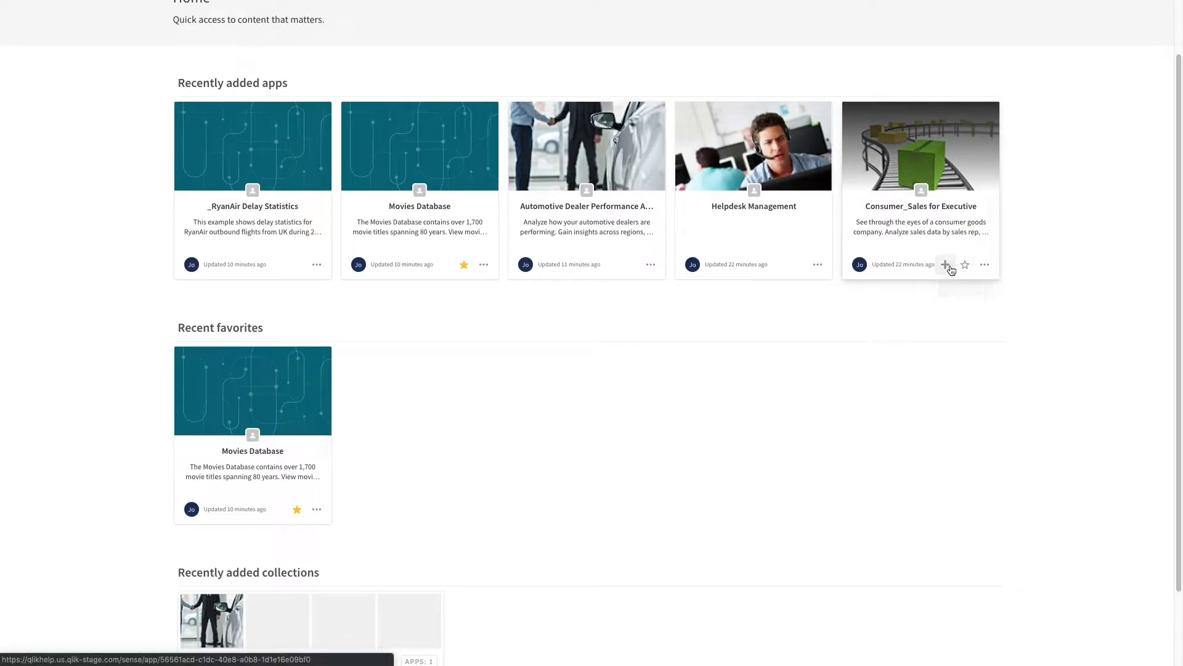
left_click(945, 265)
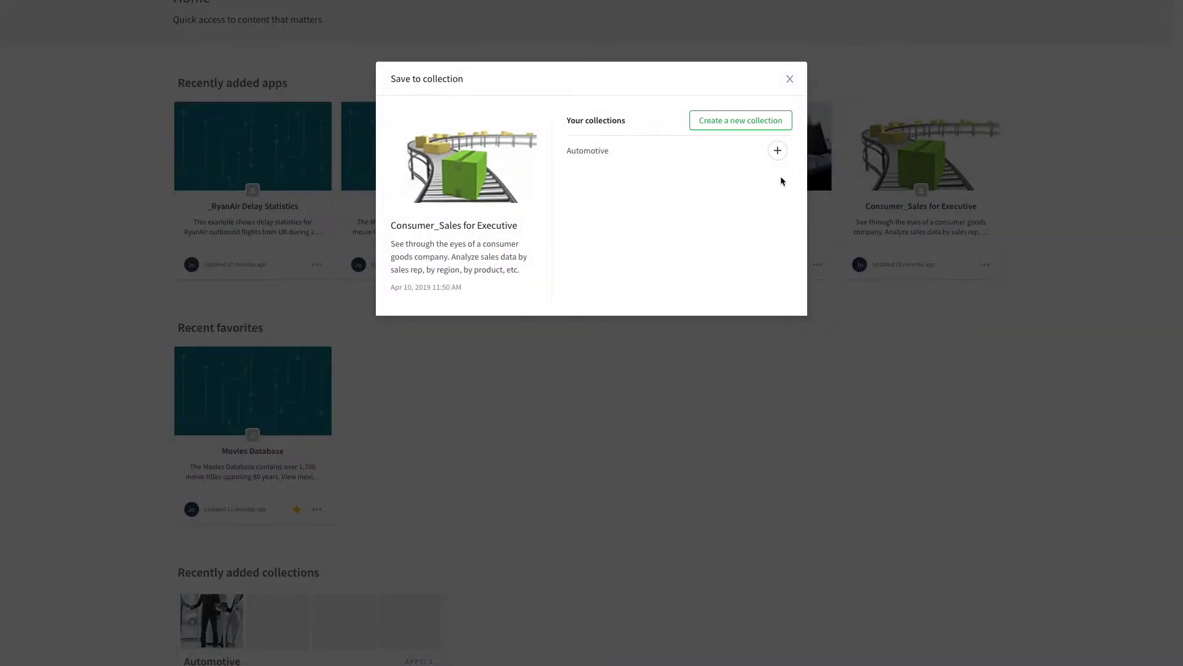
left_click(744, 131)
type("Sales")
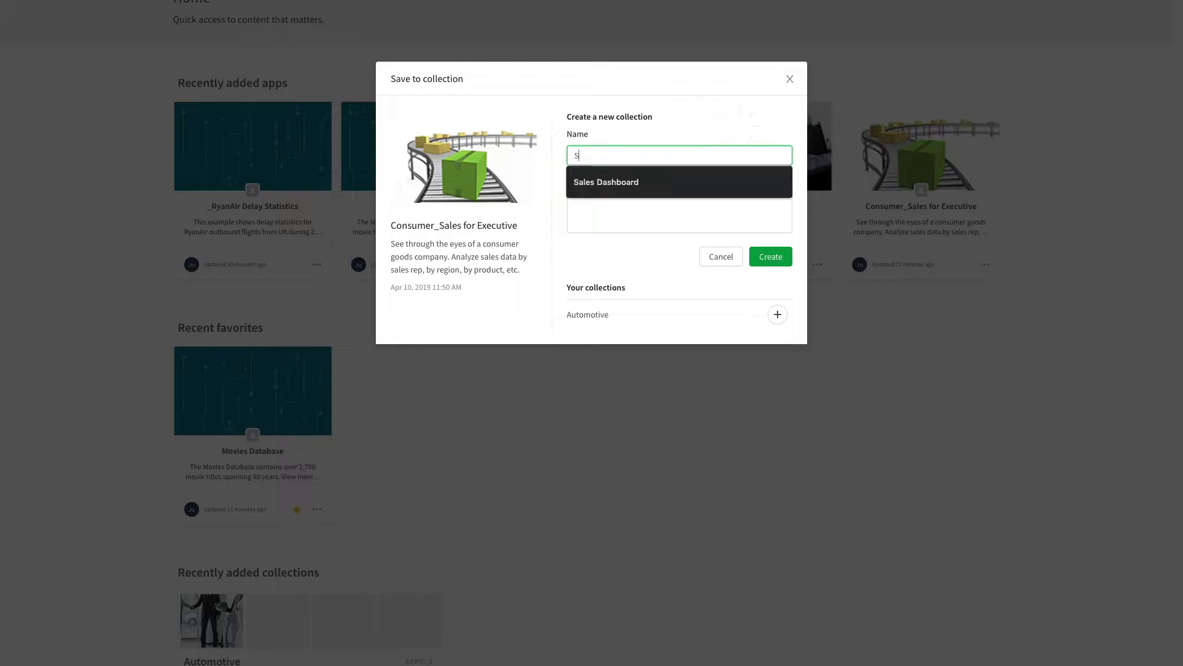
left_click(676, 225)
left_click(769, 261)
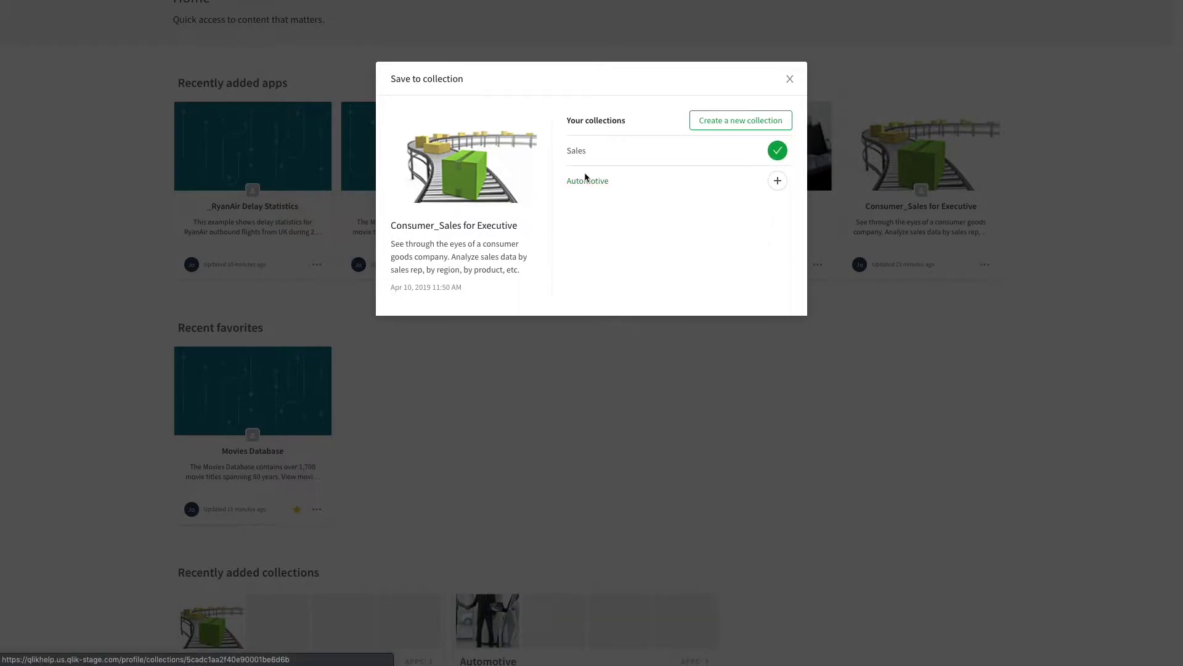
From Explore, add Policies test to the Automotive collection and view that collection.
left_click(789, 84)
left_click(307, 28)
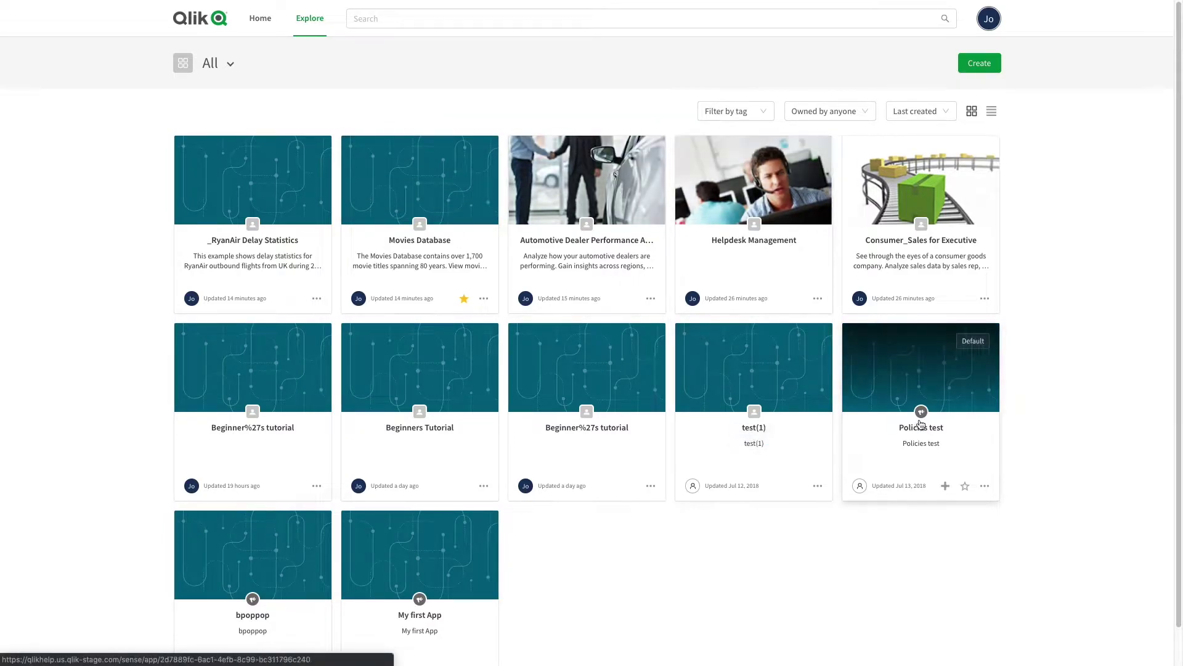
left_click(945, 485)
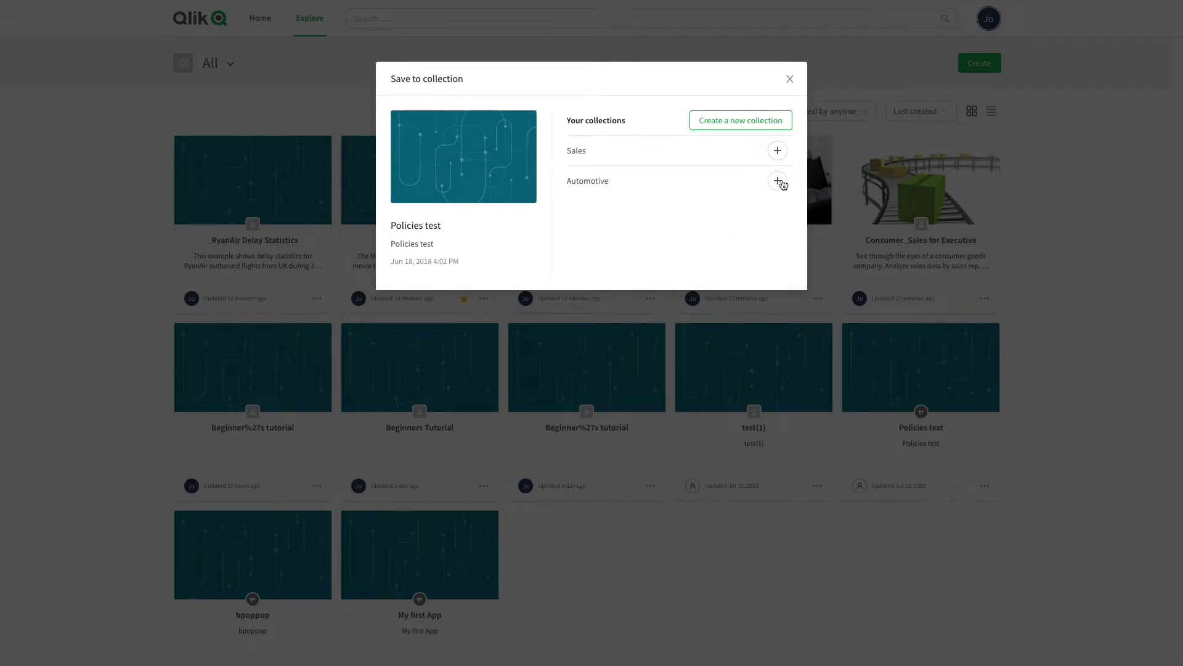
left_click(779, 182)
left_click(582, 181)
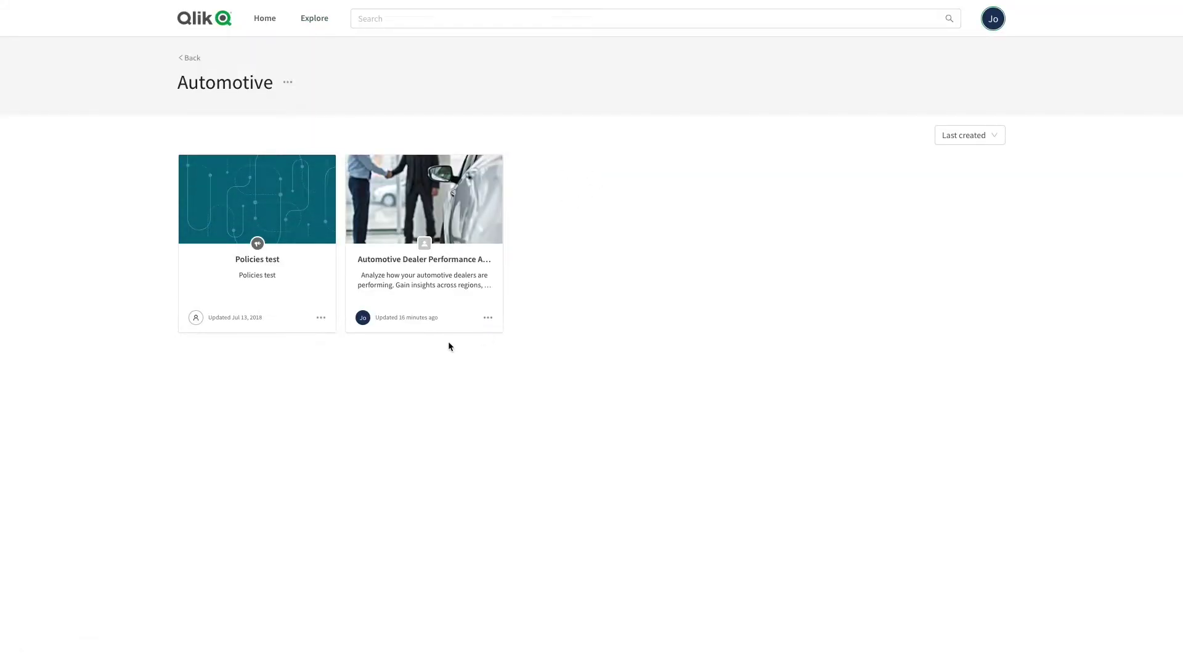
Share Helpdesk Management with everyone.
left_click(265, 30)
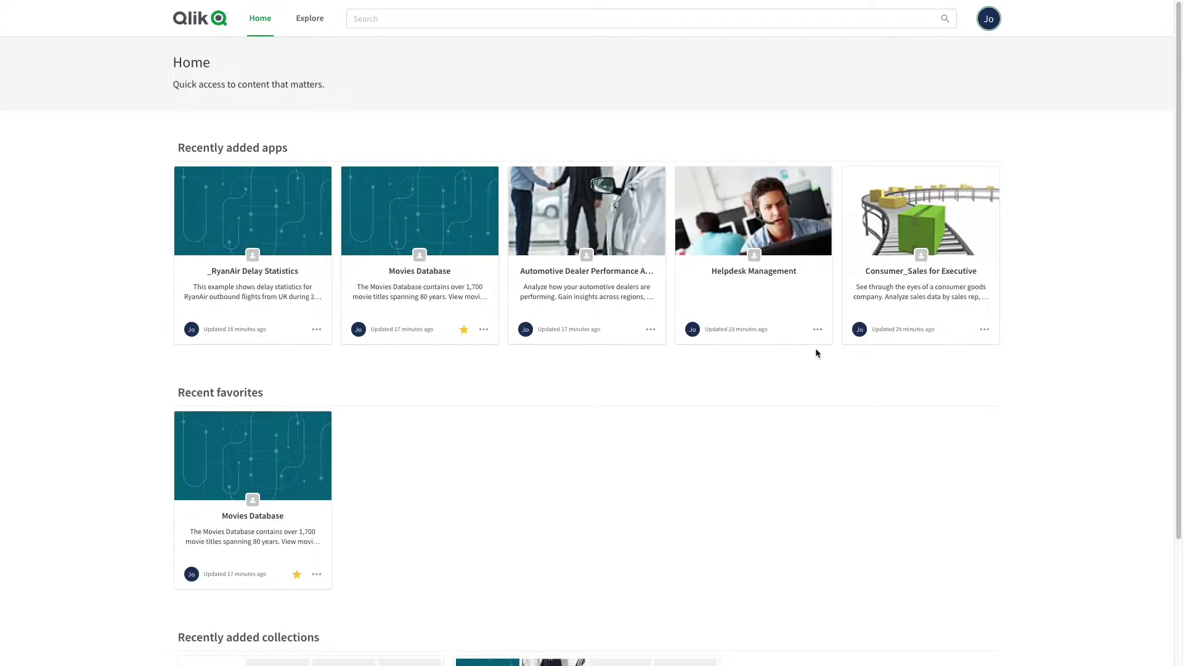
left_click(818, 330)
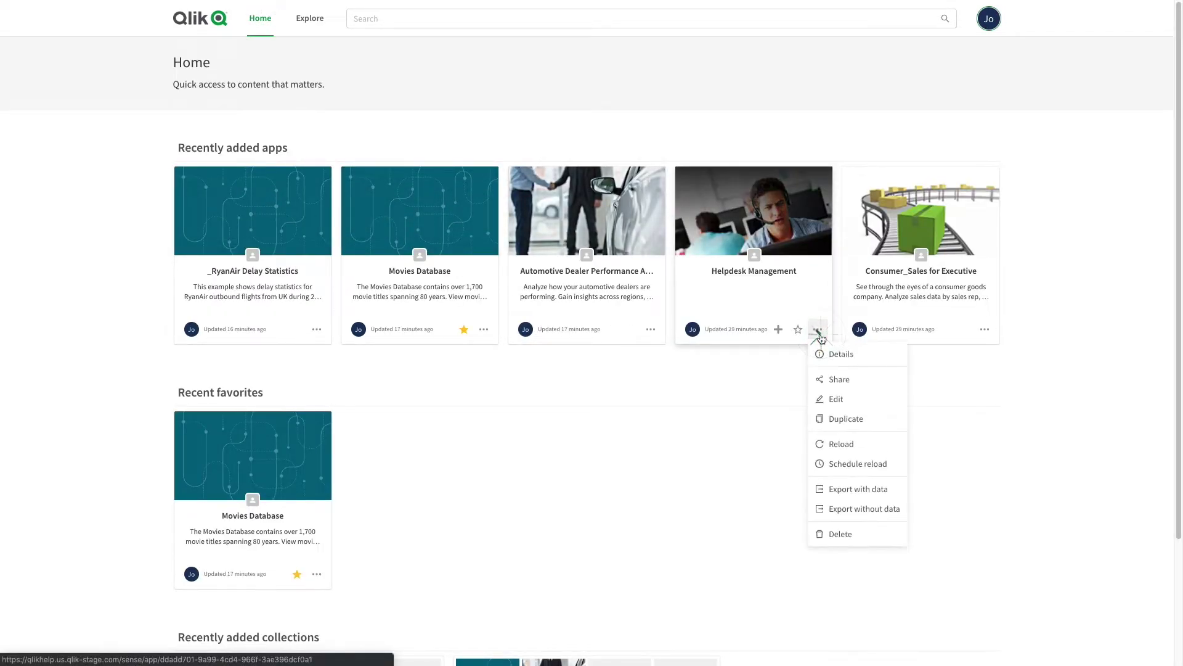
left_click(847, 387)
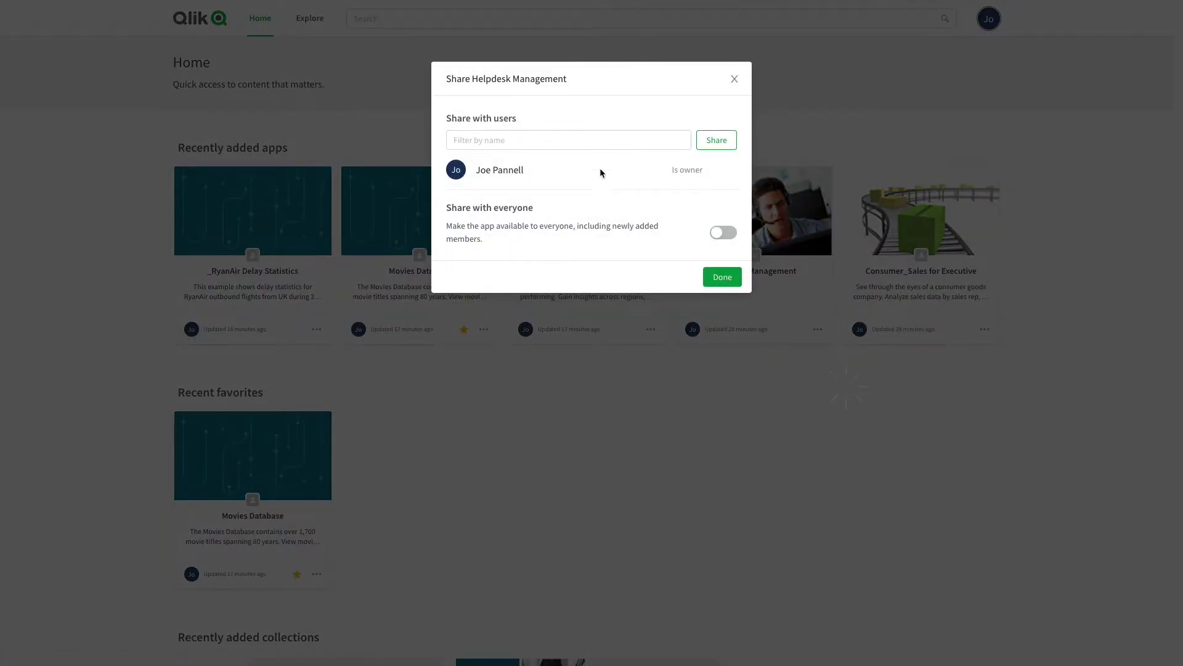
left_click(581, 139)
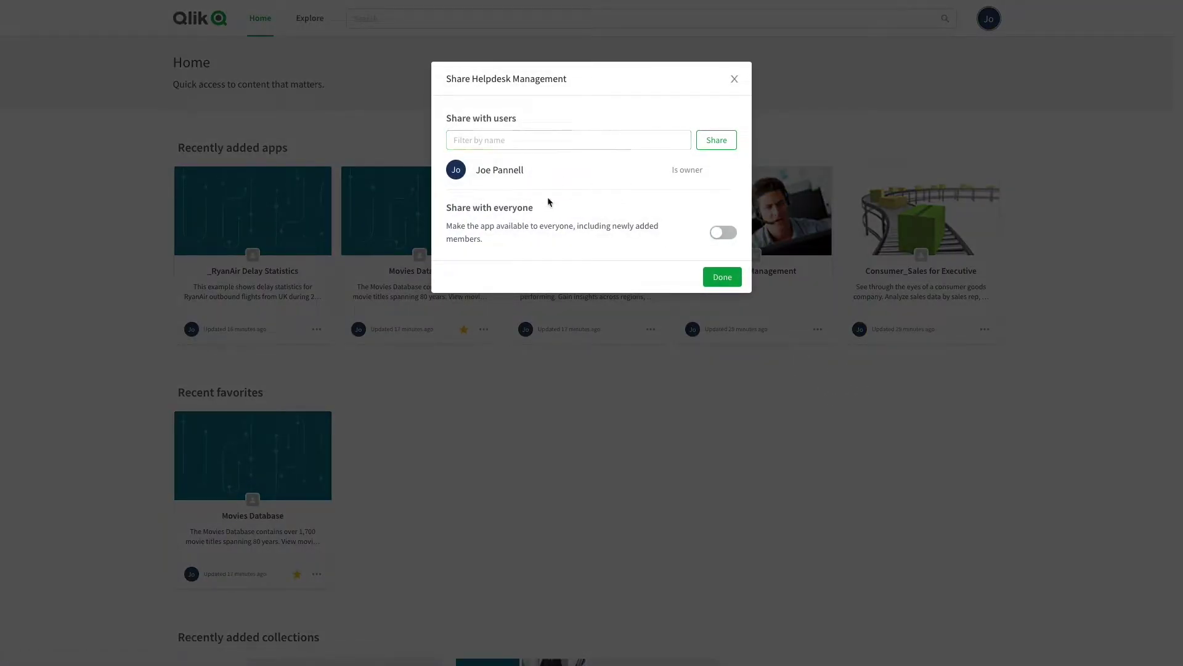
left_click(724, 232)
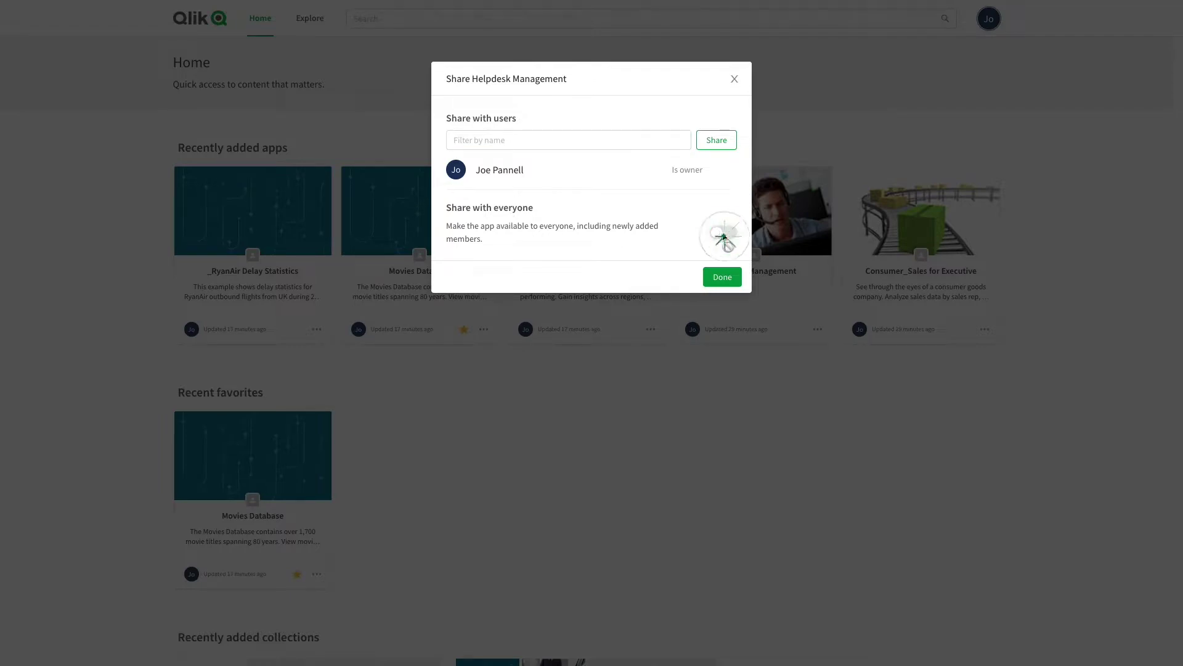
left_click(724, 279)
Share Consumer_Sales for Executive with one specific user found by name.
left_click(986, 332)
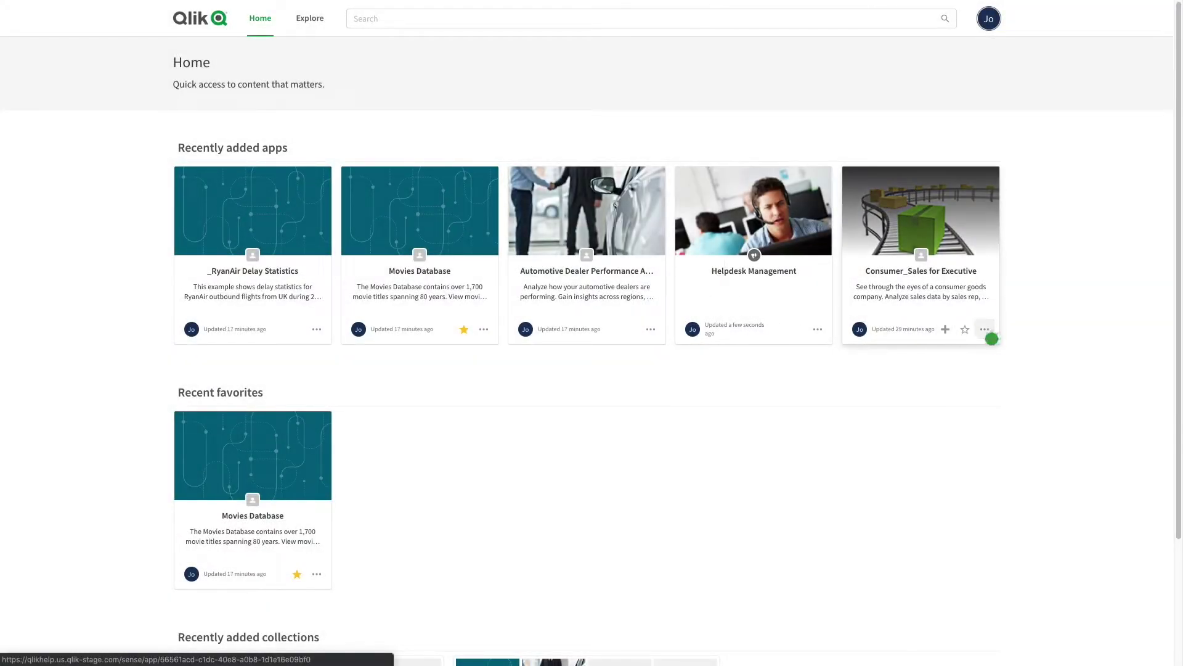
left_click(1002, 380)
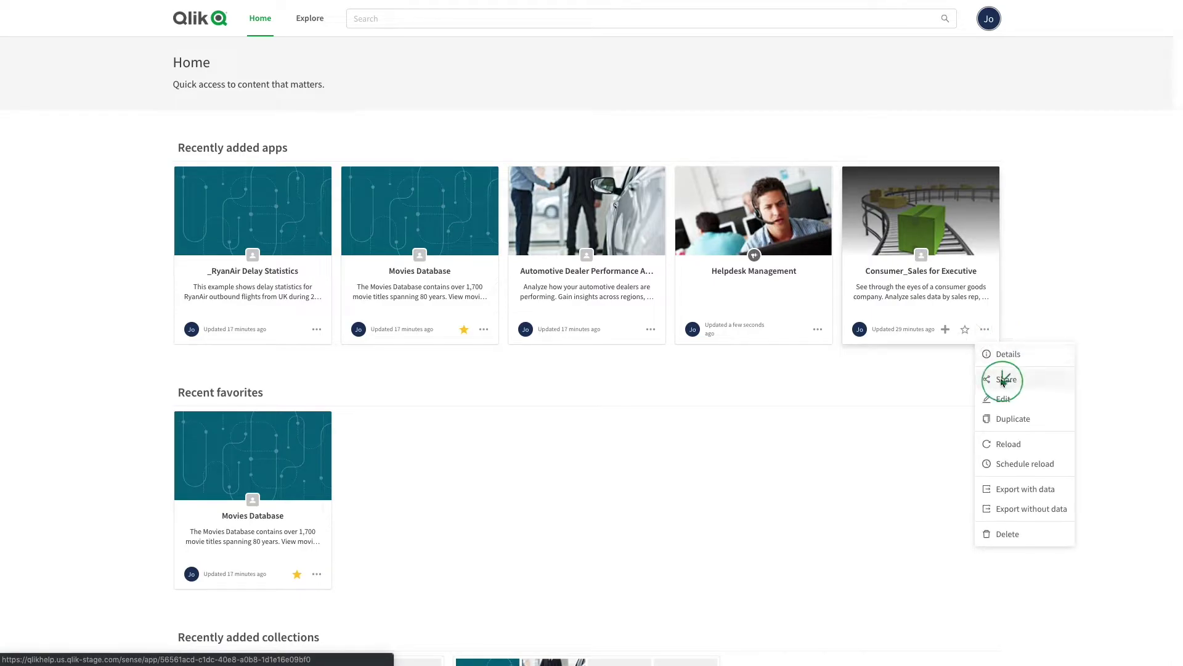
left_click(618, 139)
type("Tom")
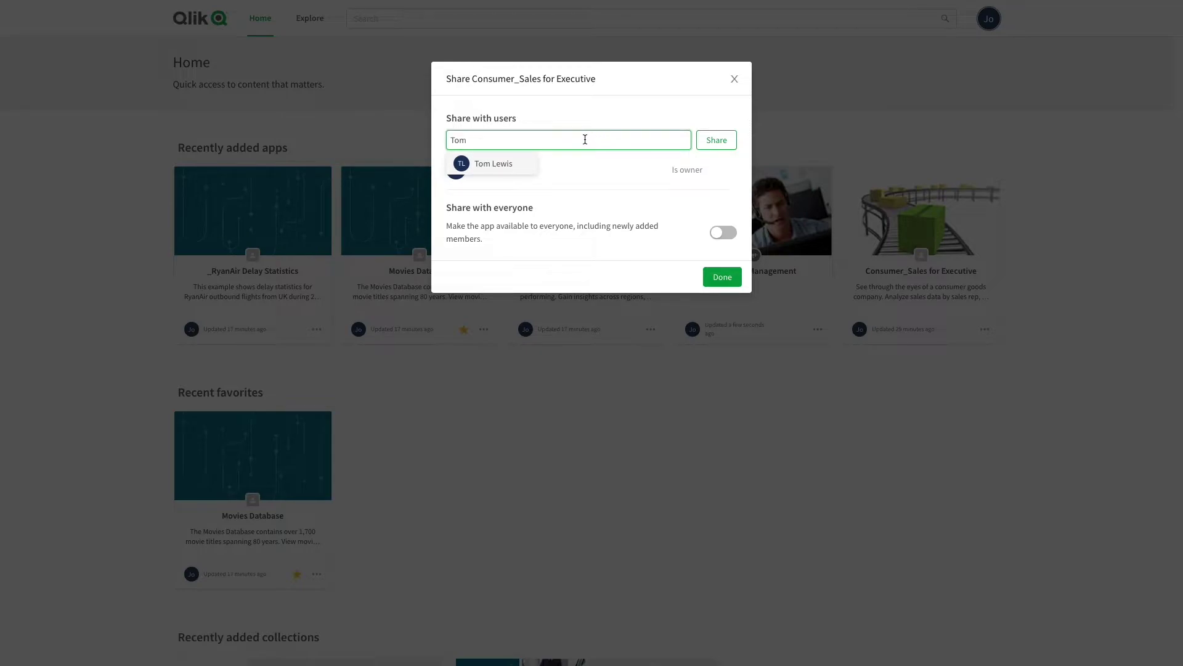
left_click(510, 164)
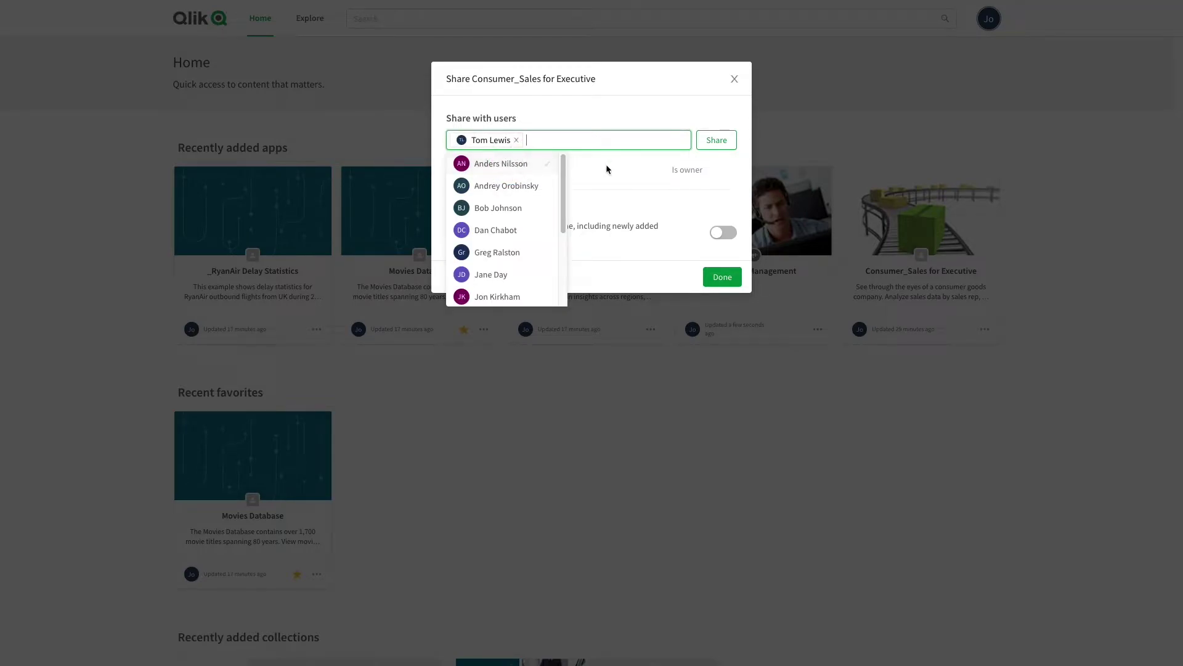
left_click(708, 140)
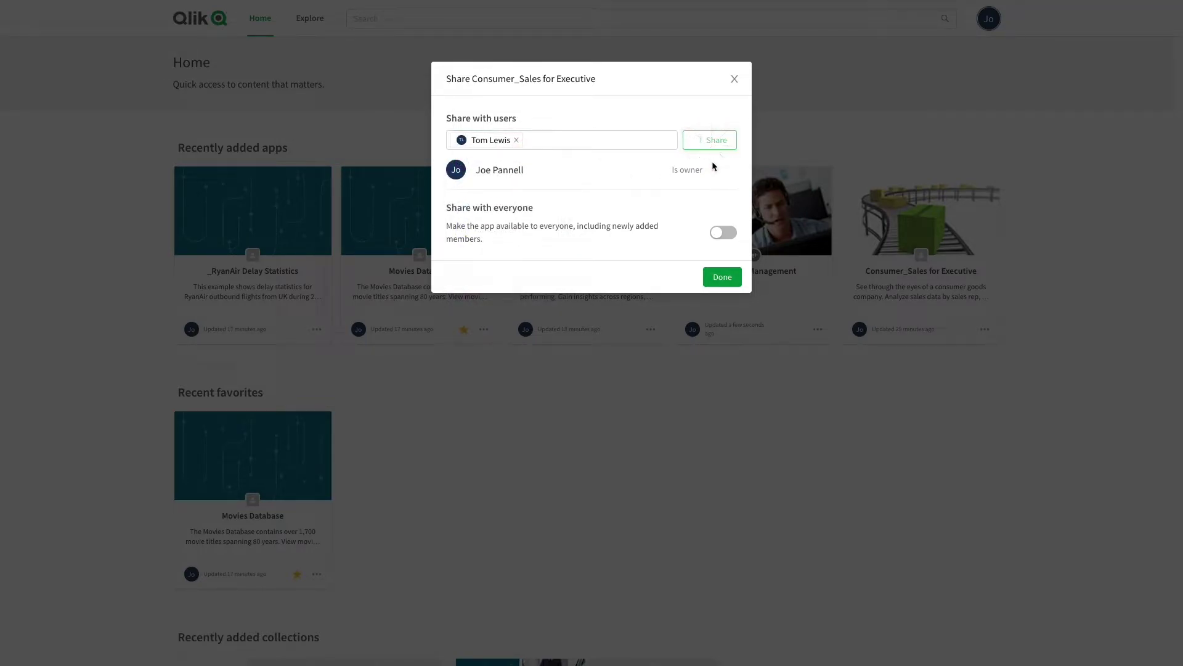
left_click(722, 307)
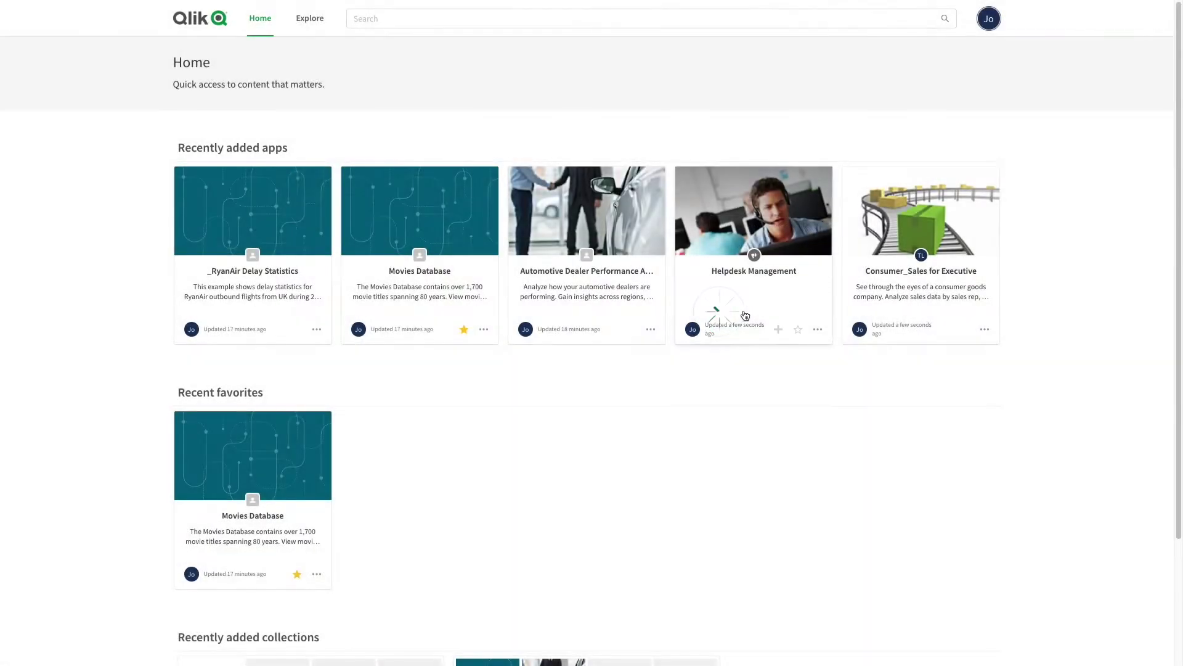
In Automotive Dealer Performance Analysis's Edit form, add the tags 'automotive' and 'performance'.
left_click(651, 331)
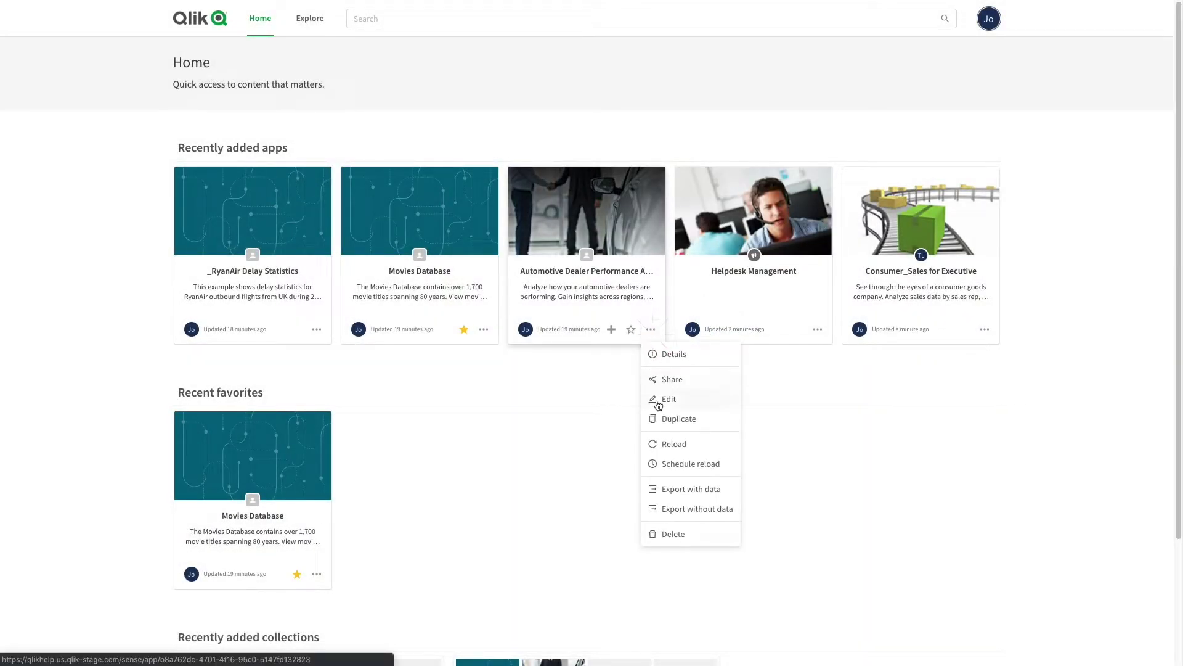
left_click(657, 400)
left_click(536, 302)
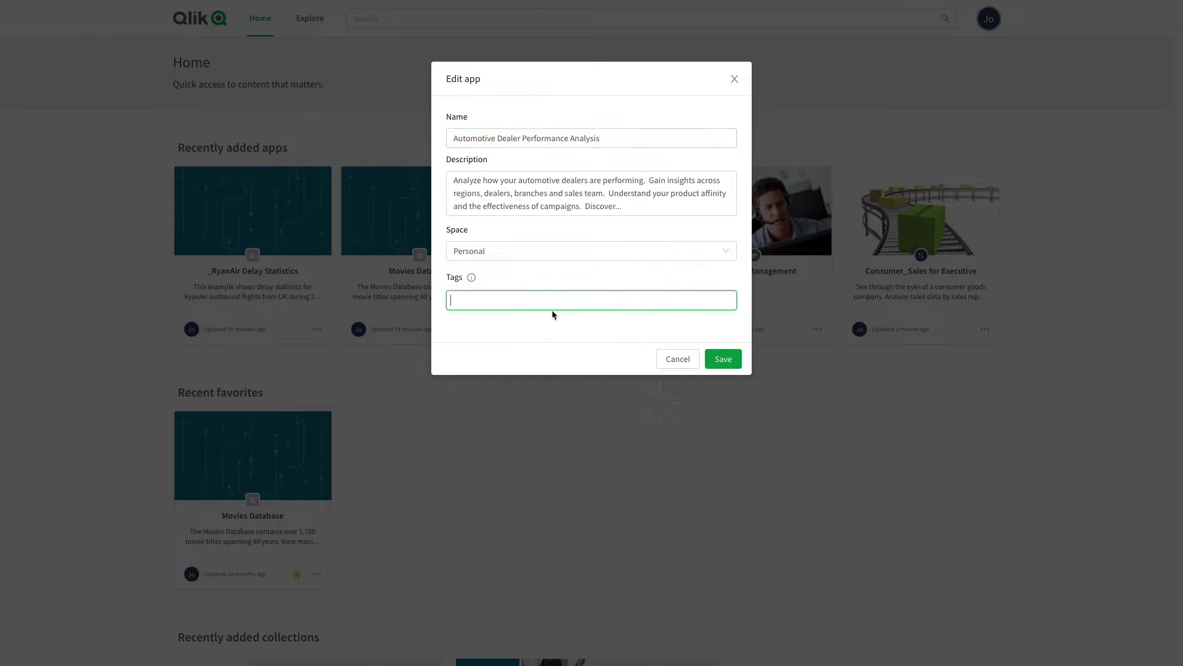
type("Automotive")
key("Return")
type("perform")
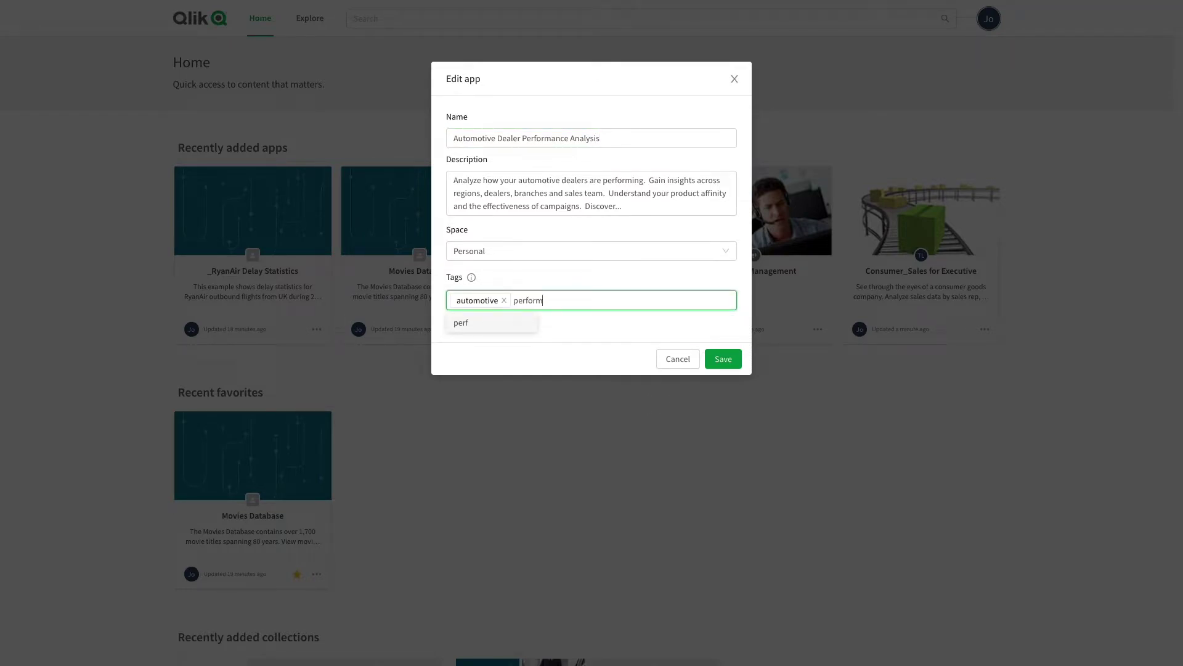
type("ance")
key("Return")
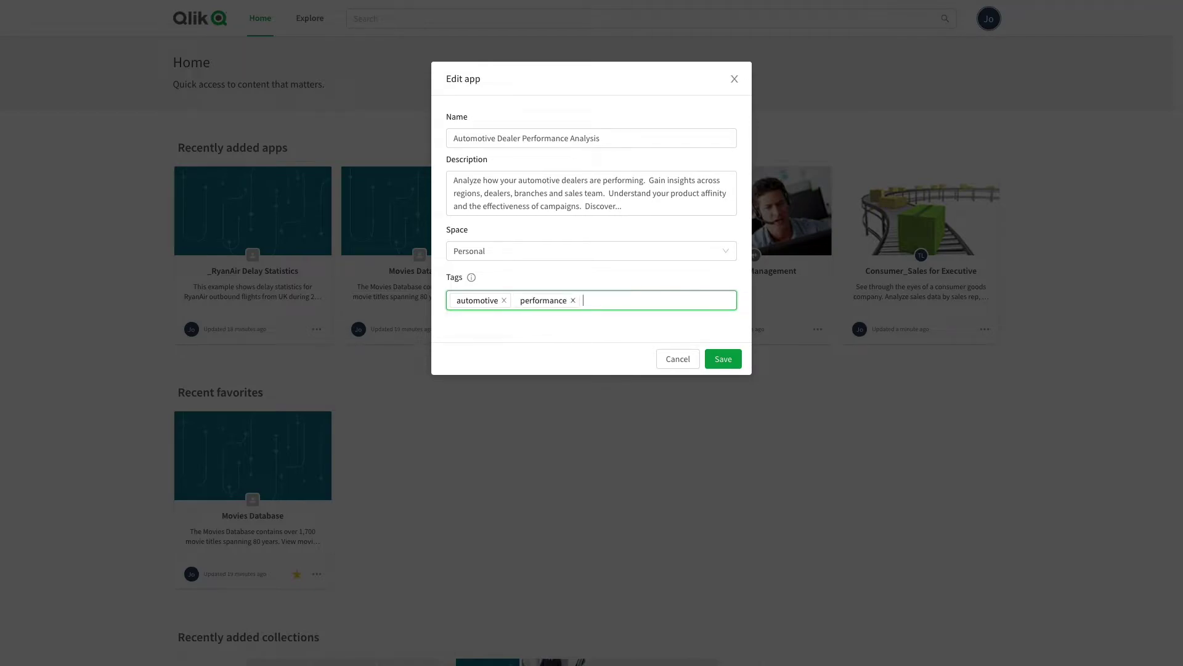
Save the new tags, then duplicate Helpdesk Management into Copy - Helpdesk Management.
left_click(724, 360)
left_click(819, 333)
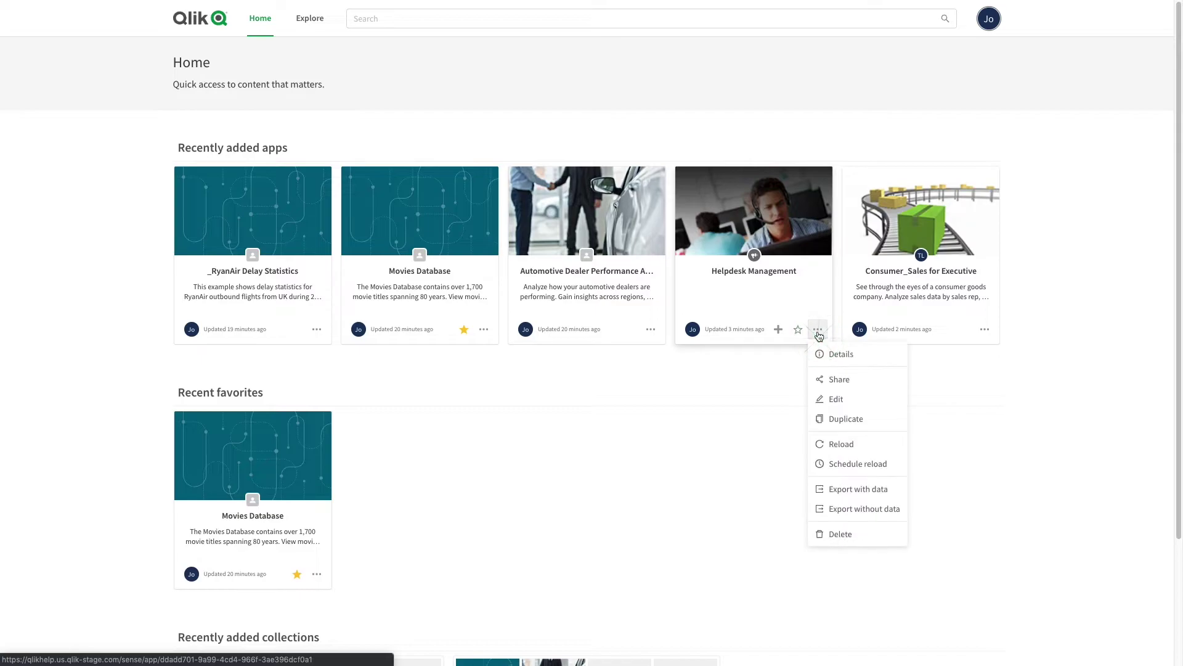
left_click(829, 424)
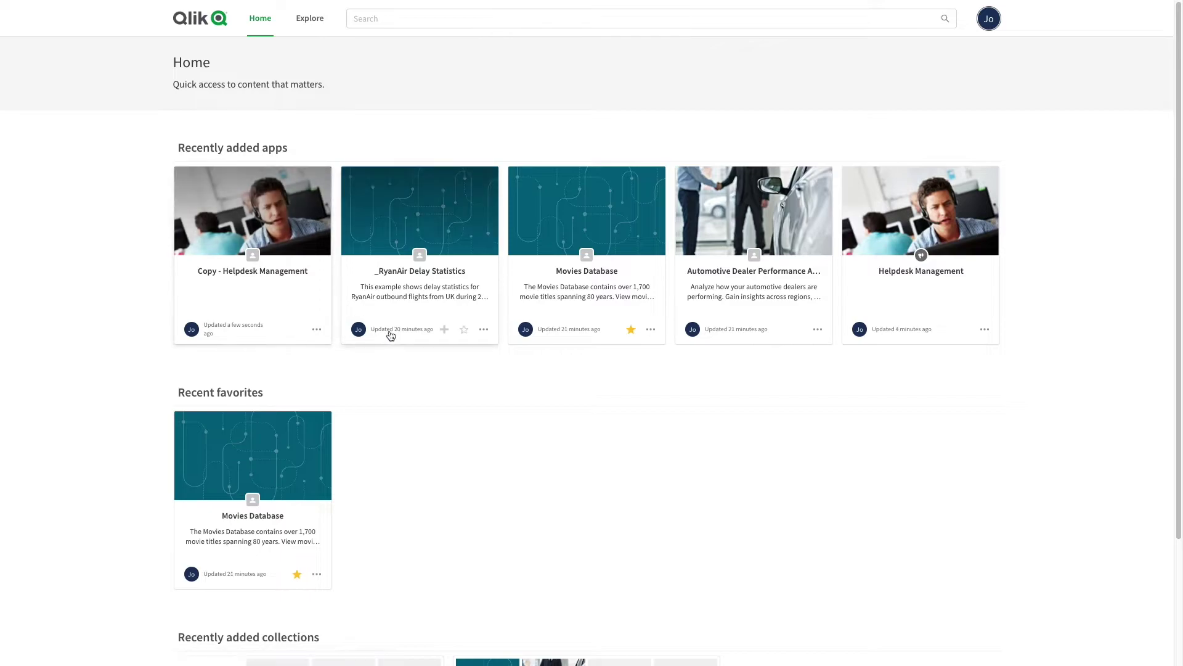
left_click(818, 329)
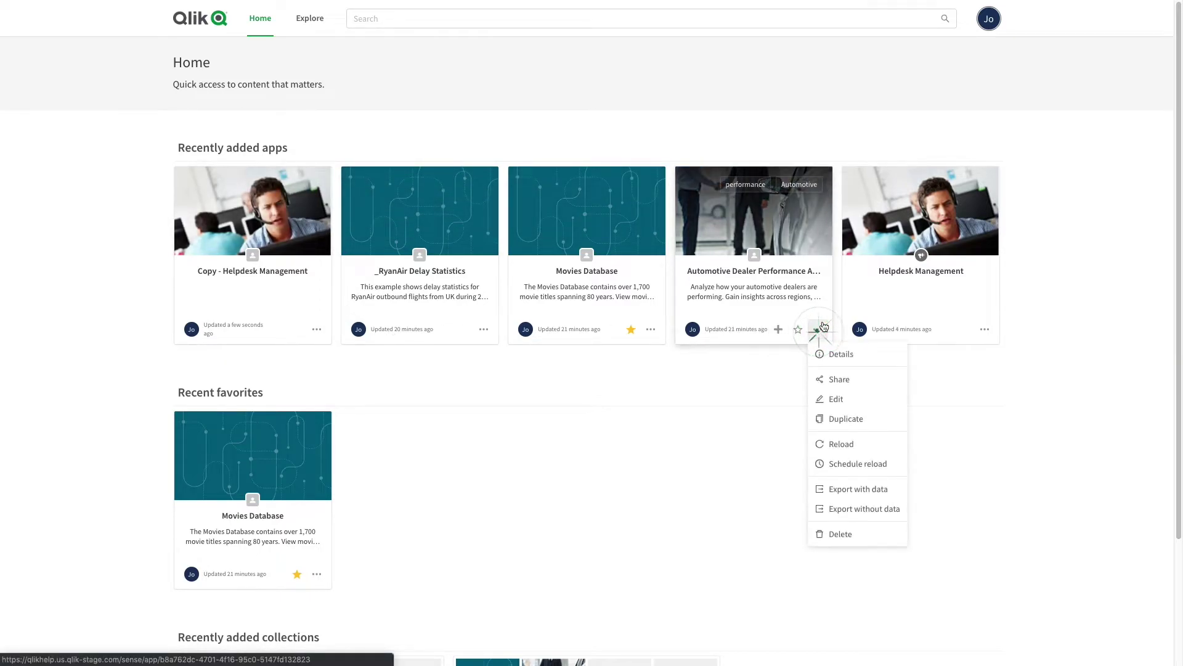
Activate a weekly reload on Mondays at 1:00 pm for the automotive dealer app and save it.
left_click(856, 468)
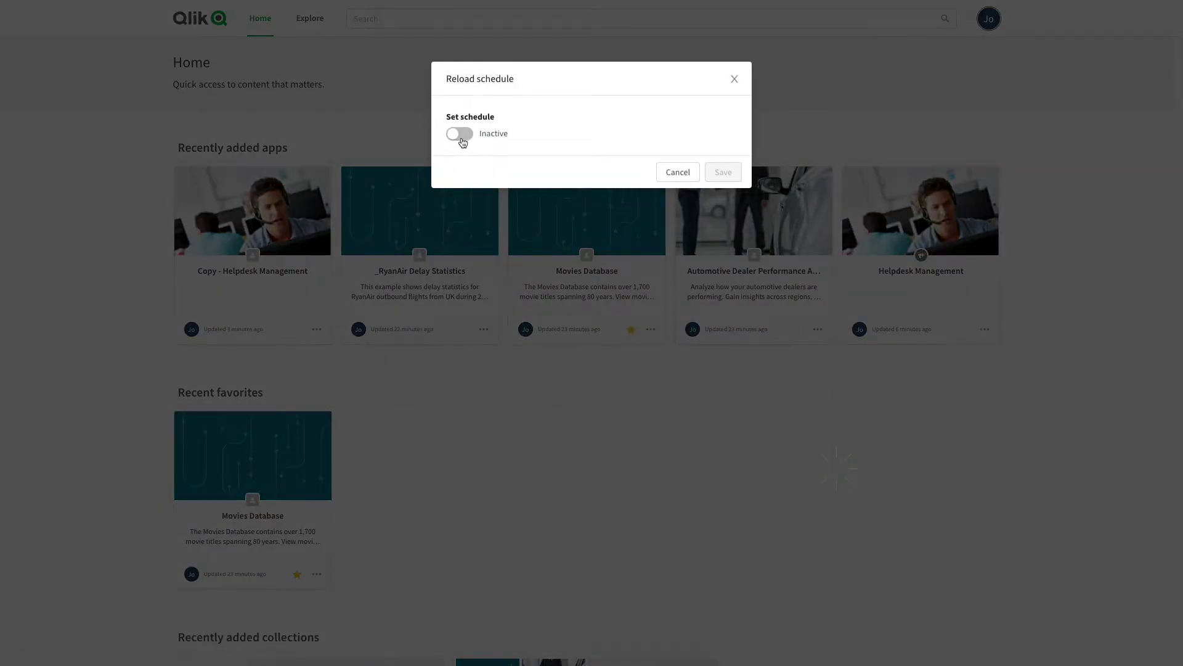
left_click(462, 139)
left_click(529, 177)
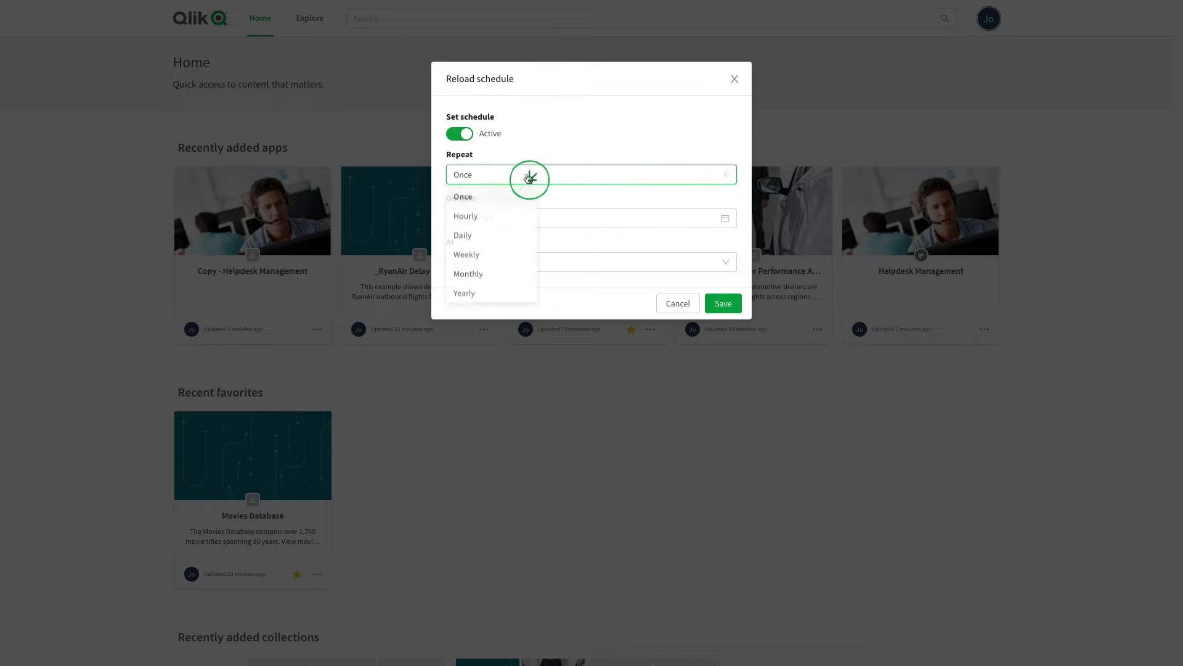
left_click(492, 258)
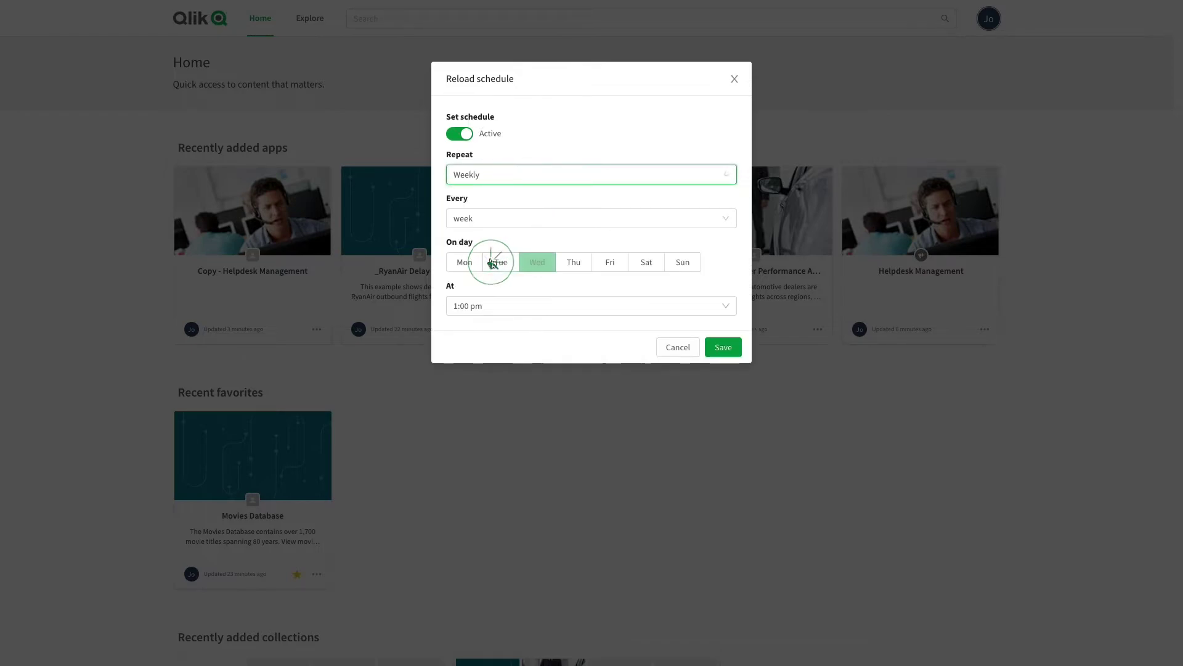
left_click(475, 268)
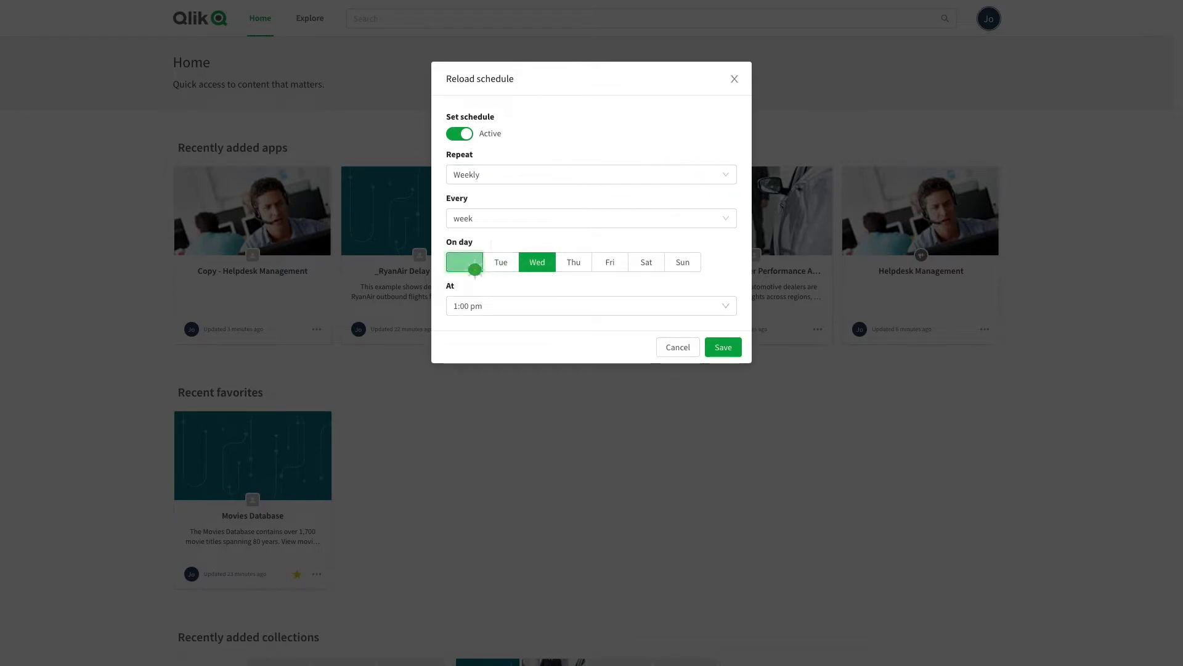
left_click(537, 265)
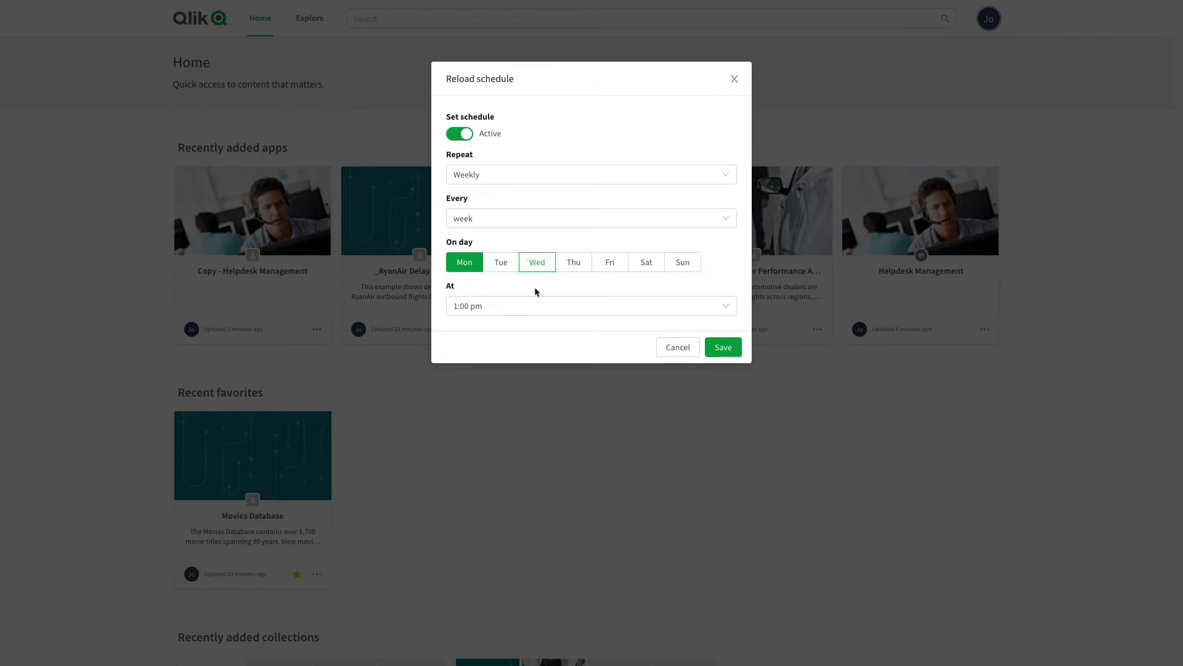
left_click(723, 348)
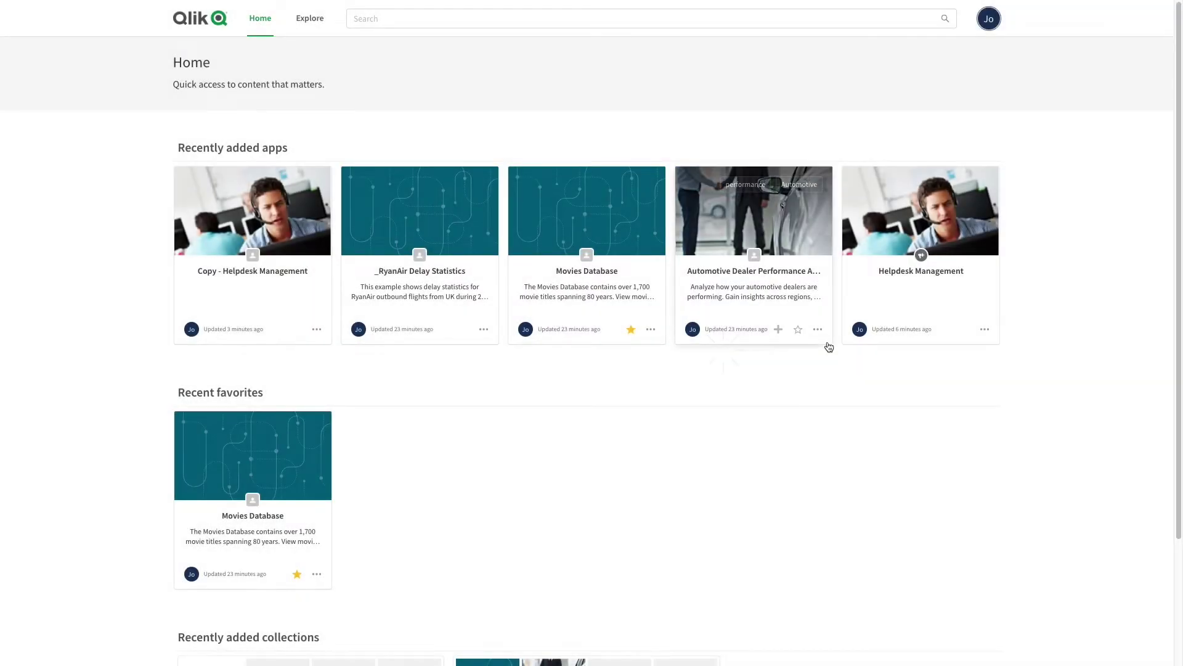
left_click(819, 333)
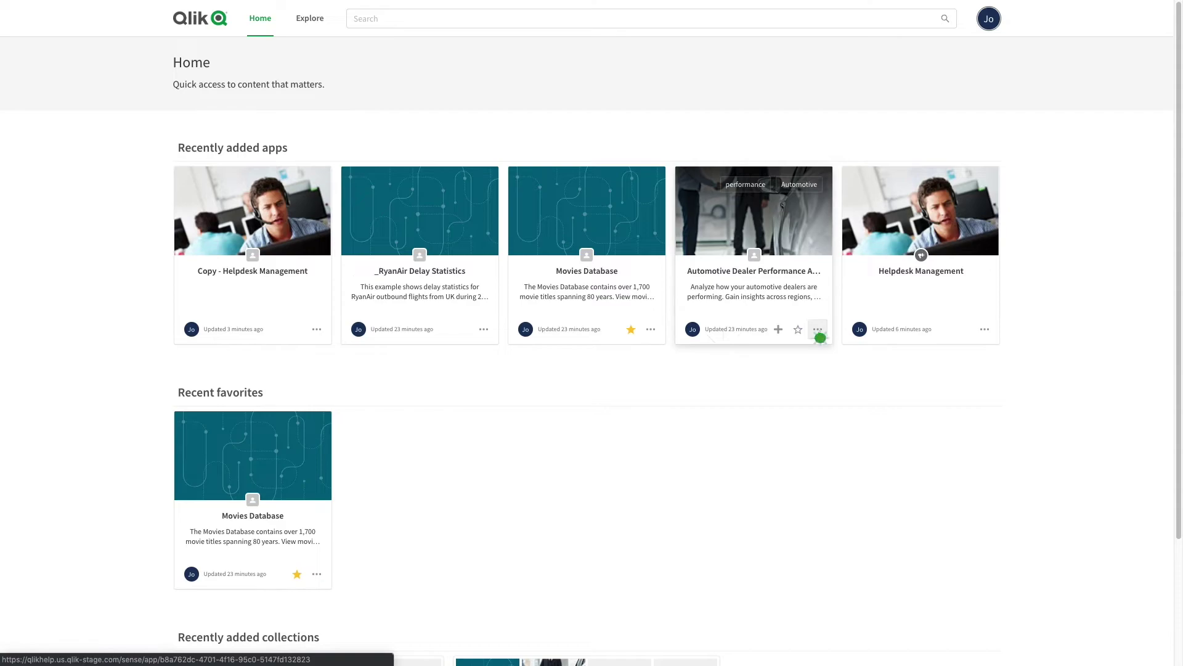
Export the automotive app with data, then create and open 'Beginners Tutorial' tagged tutorial.
left_click(843, 492)
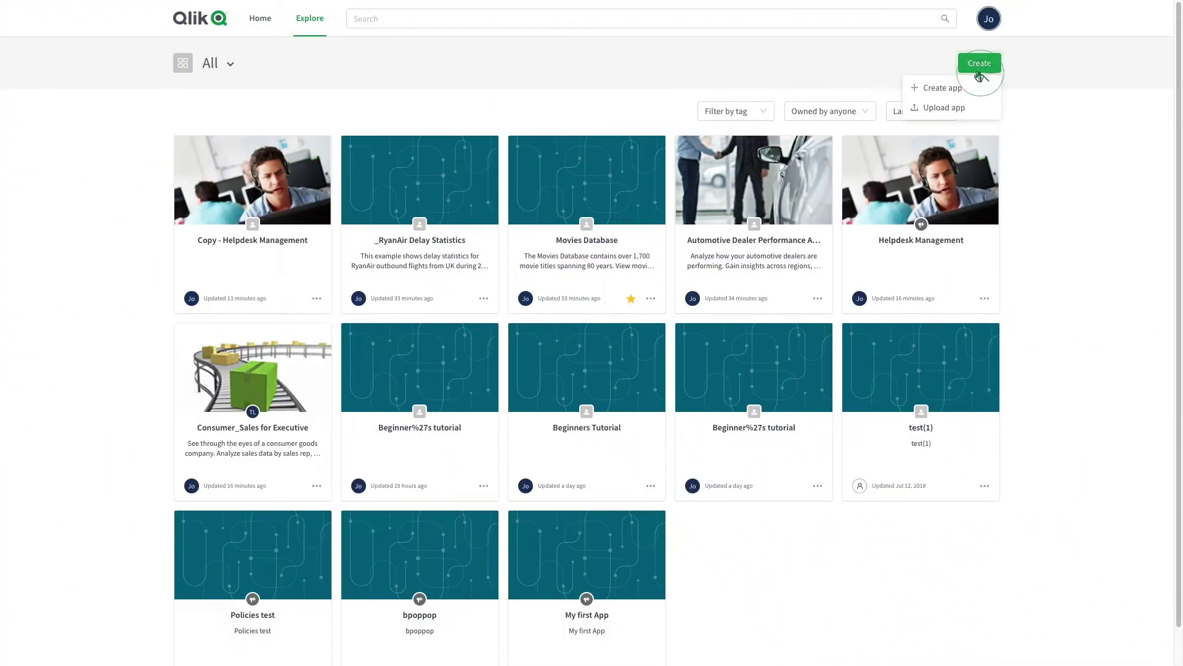
left_click(967, 89)
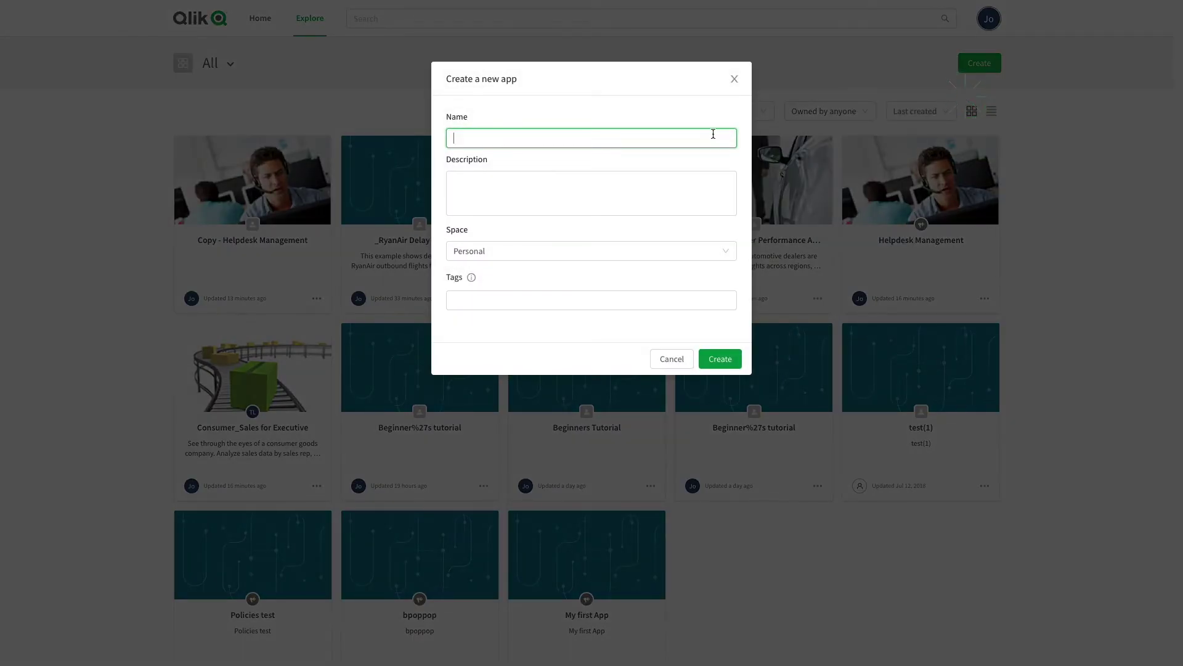
type("Beginners Tutorial")
key("Tab")
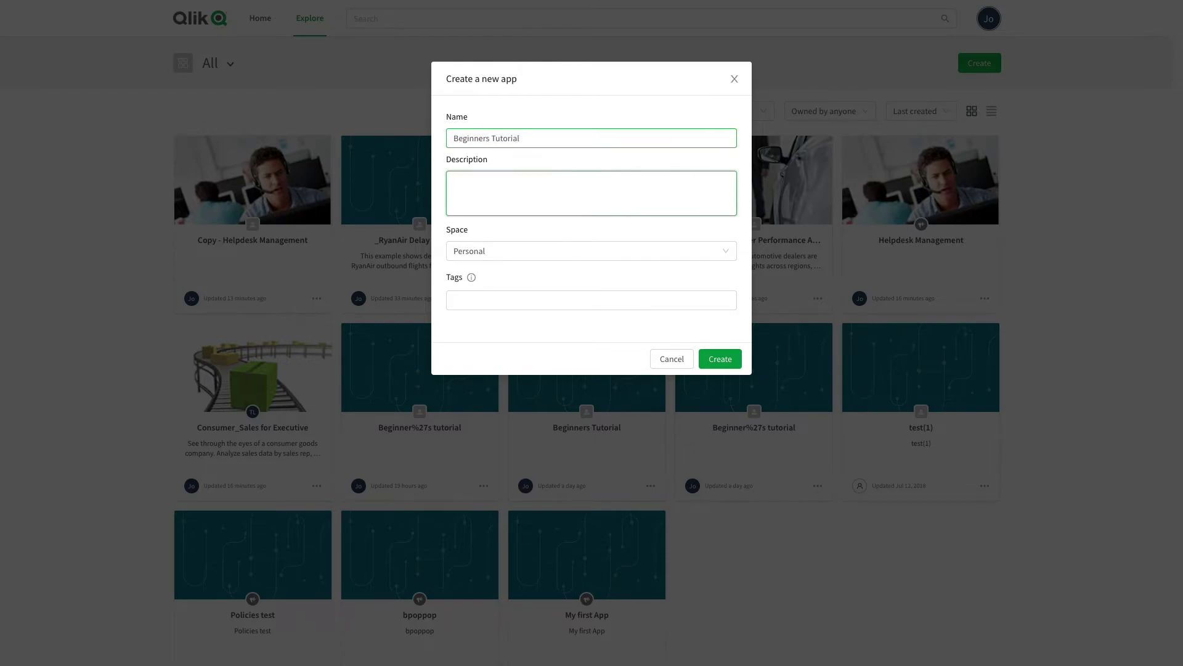
key("Tab")
key("Tab")
type("T")
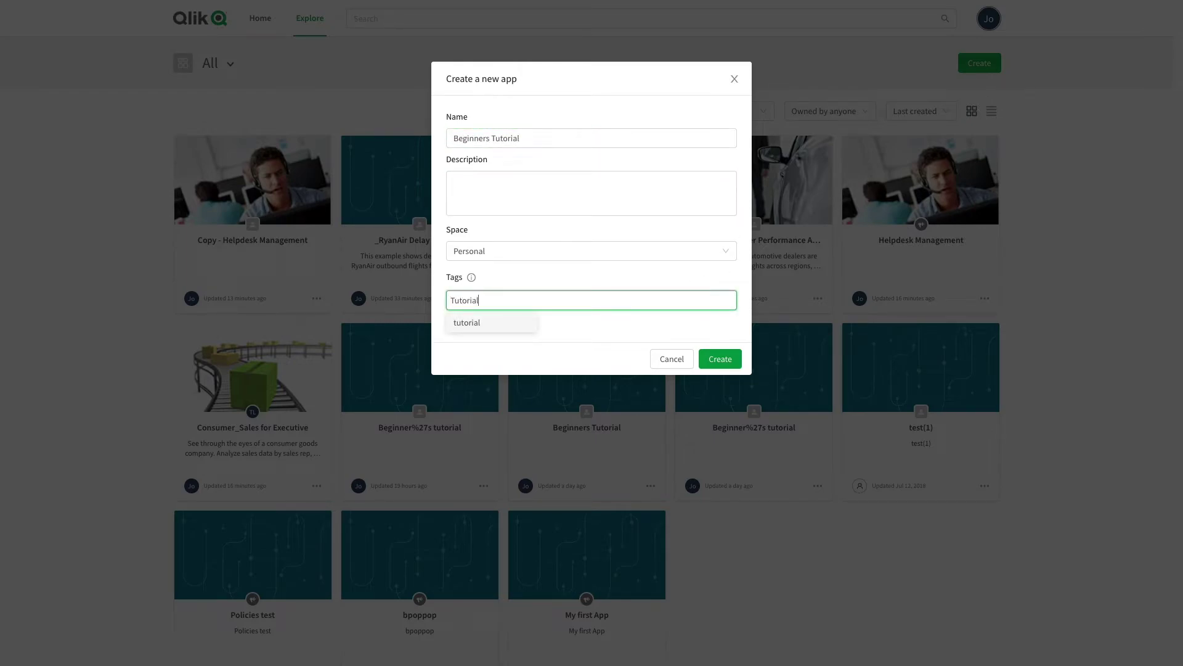
key("Return")
left_click(653, 339)
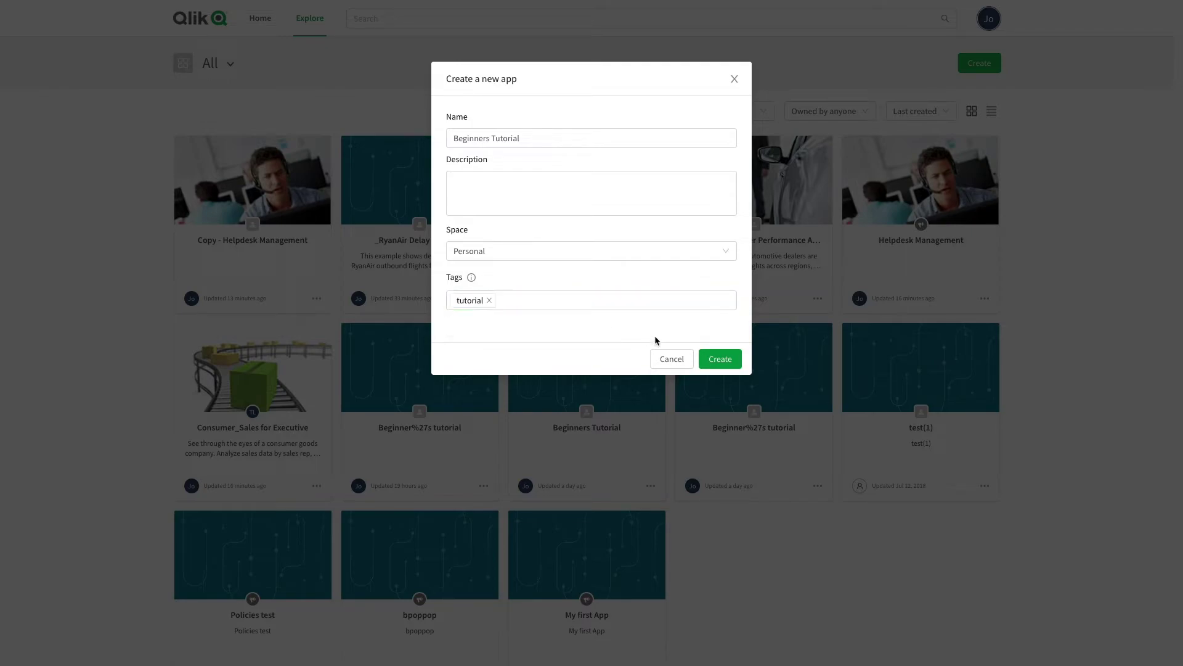
left_click(715, 362)
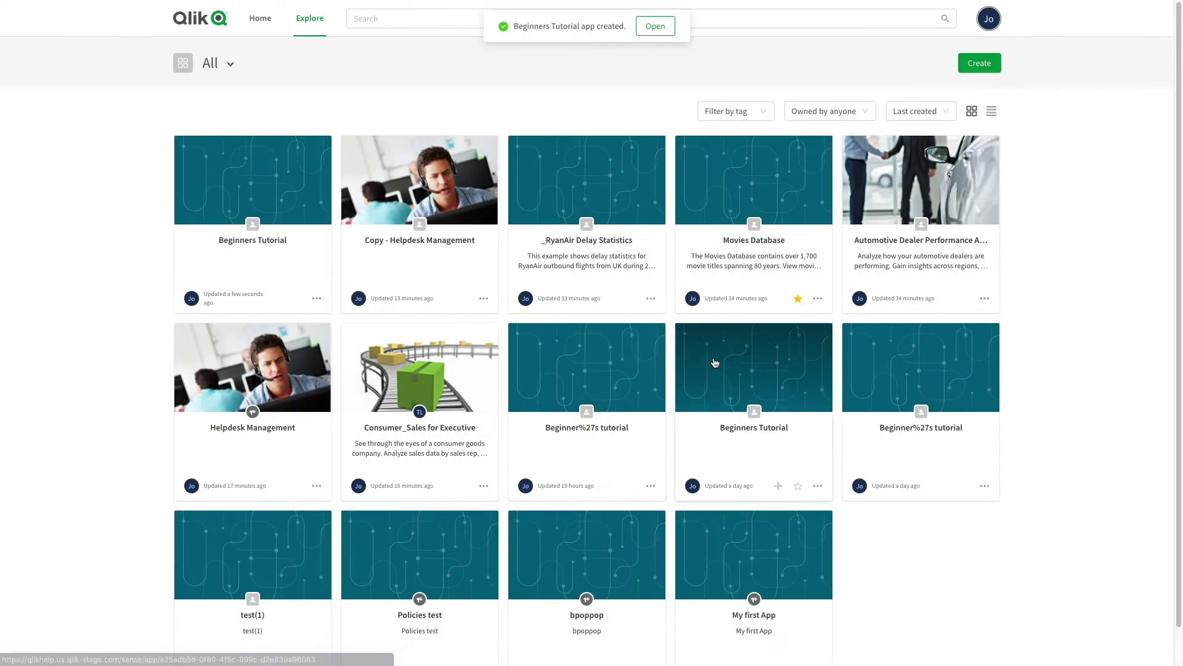
left_click(285, 241)
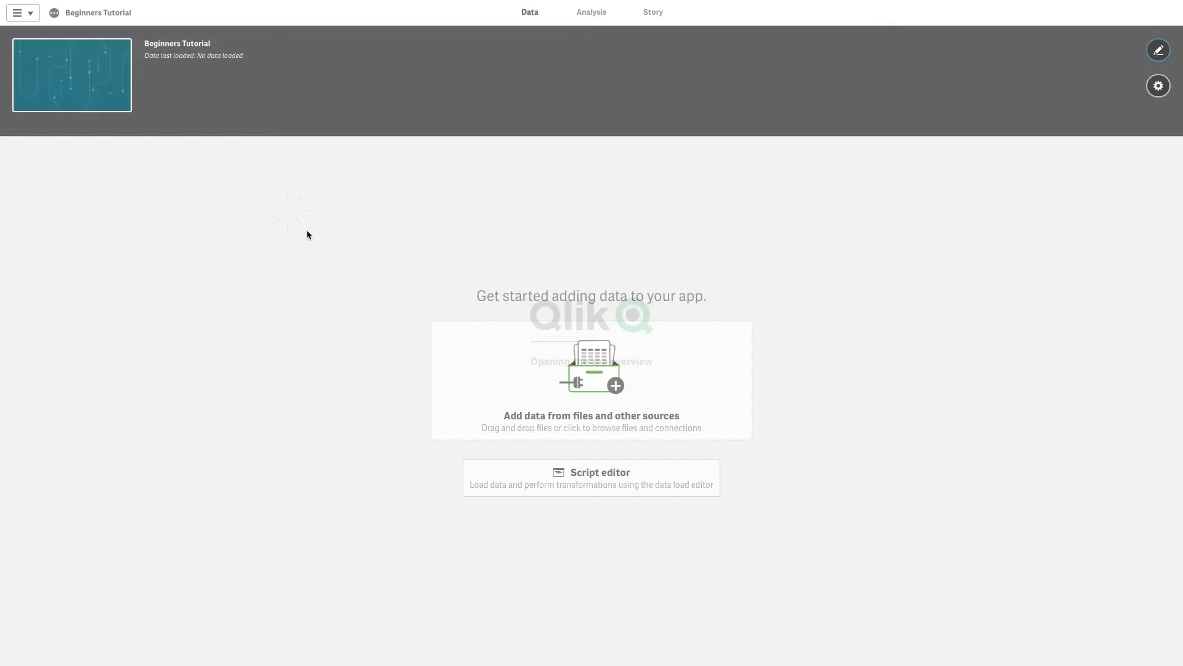
Upload Sales 2019.xlsx into the MyDataFiles folder from the new app's data files.
left_click(583, 387)
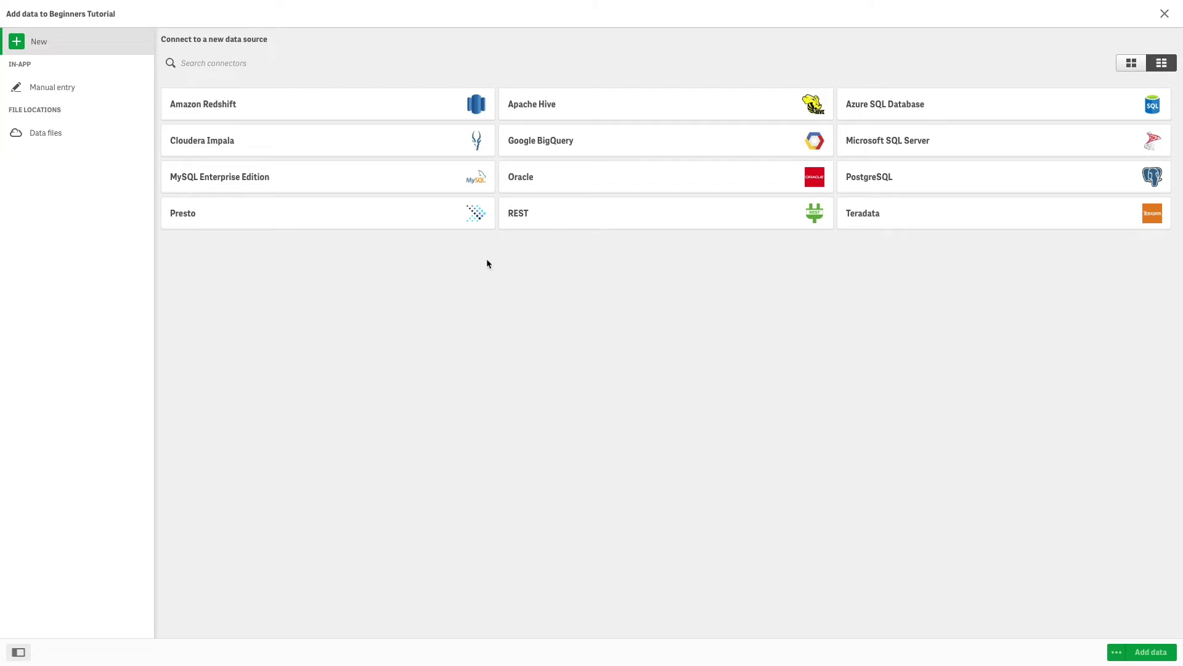
left_click(48, 92)
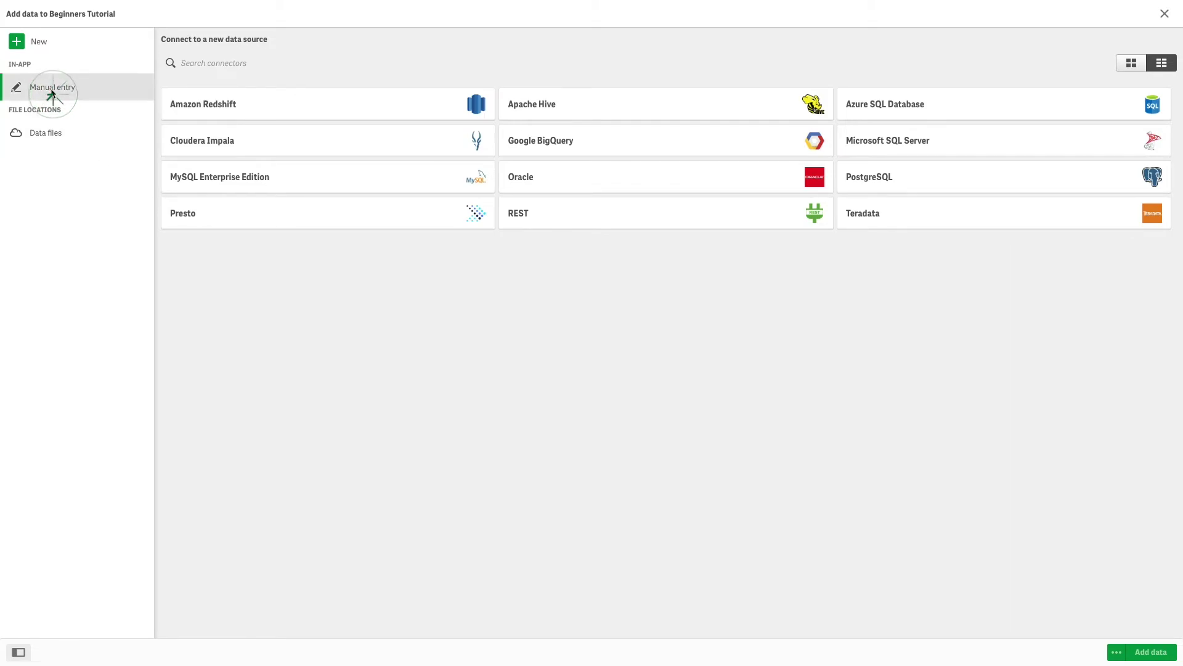
left_click(44, 132)
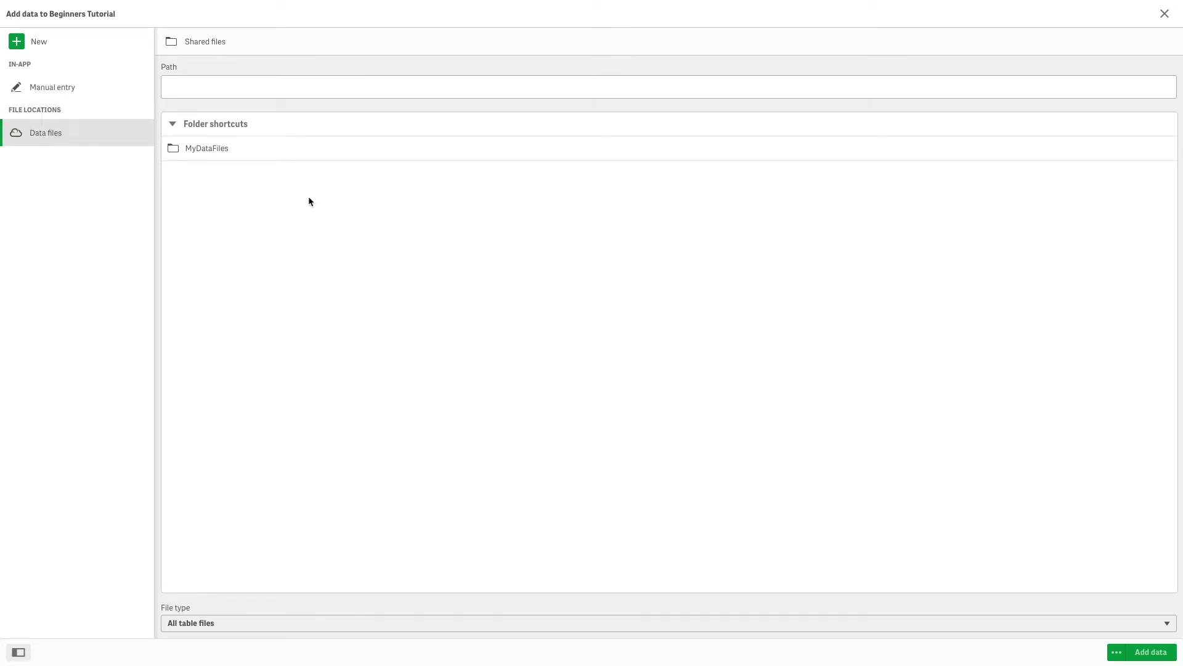
left_click(267, 158)
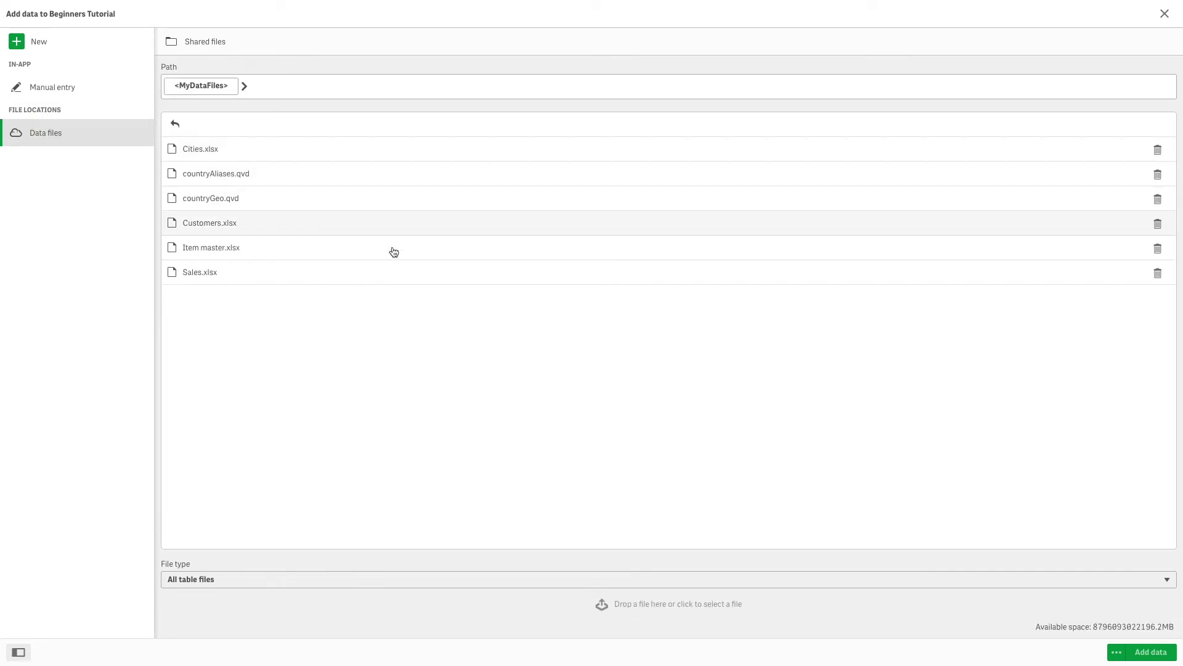
left_click_drag(394, 251, 652, 280)
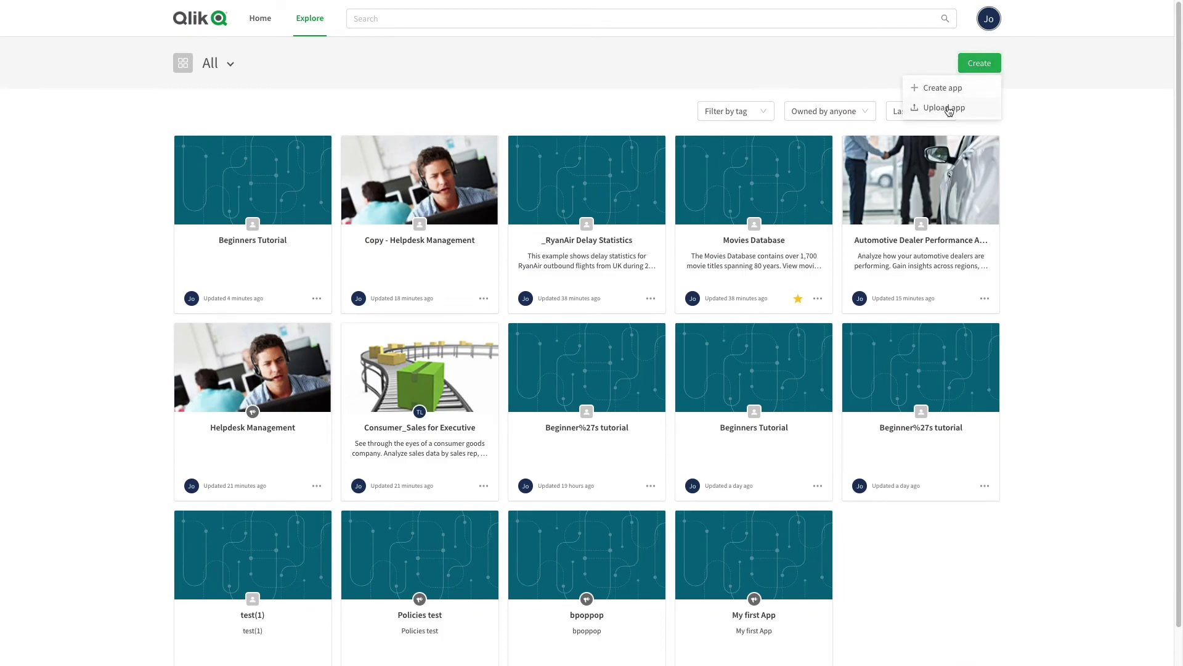
Upload Sales Discovery.qvf to the Personal space with the tag 'sales'.
left_click(945, 108)
left_click_drag(943, 112, 622, 251)
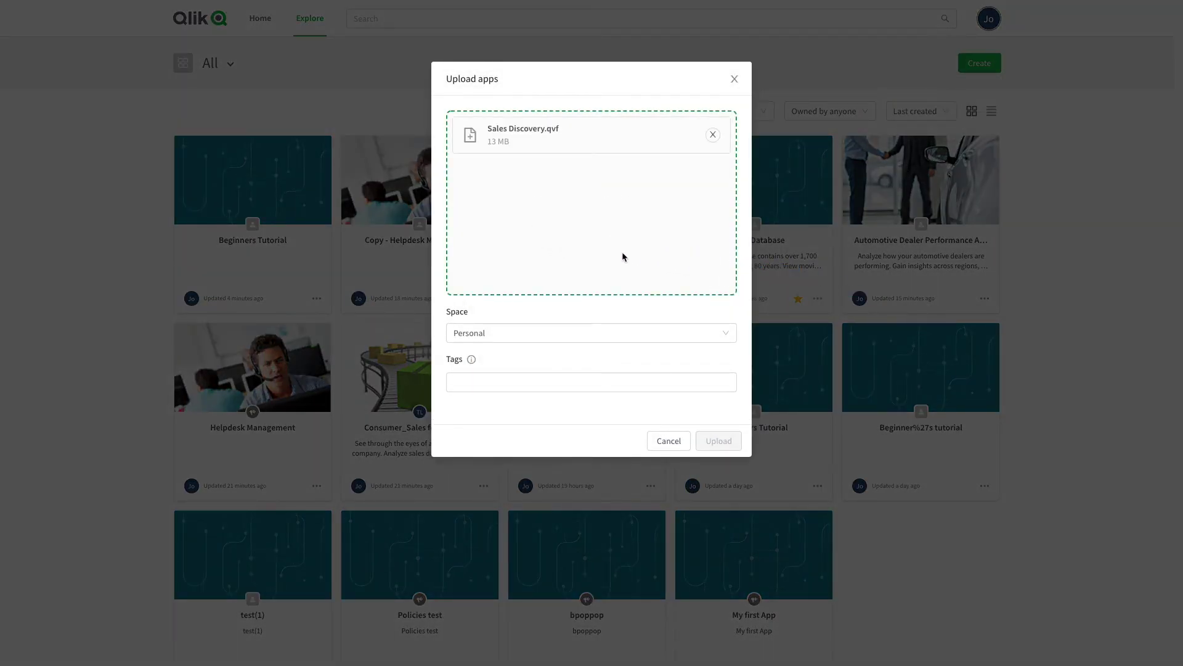
left_click(596, 382)
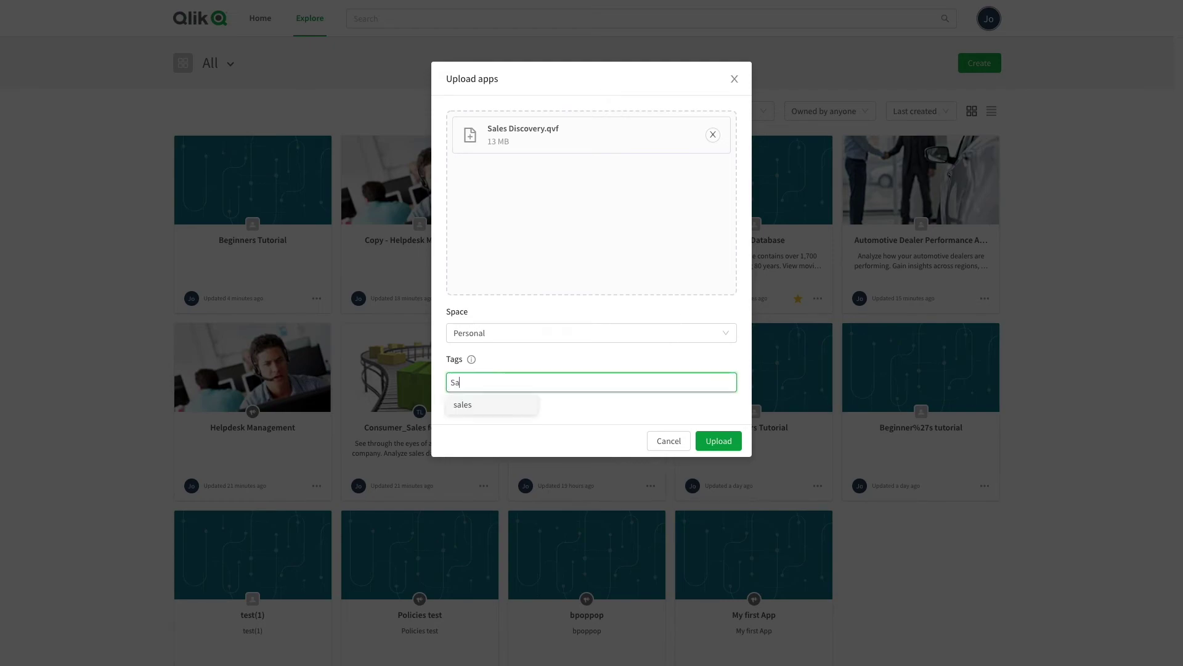
type("les")
left_click(470, 406)
left_click(719, 441)
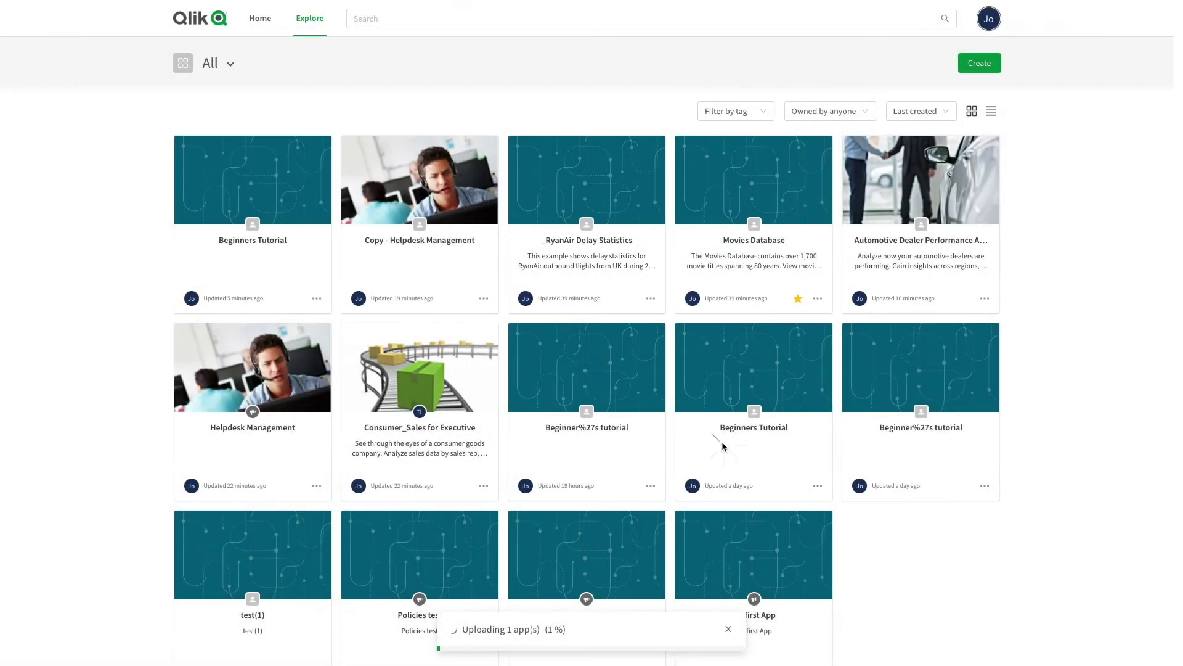